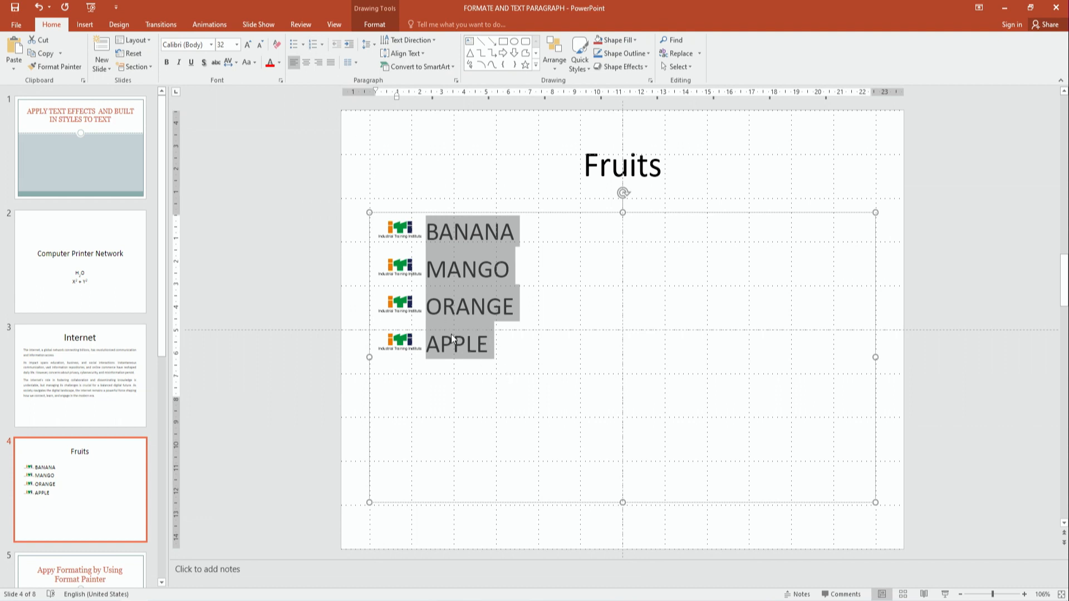
Replace the picture bullets of the four fruit names with 1., 2., 3. numbering
left_click(493, 352)
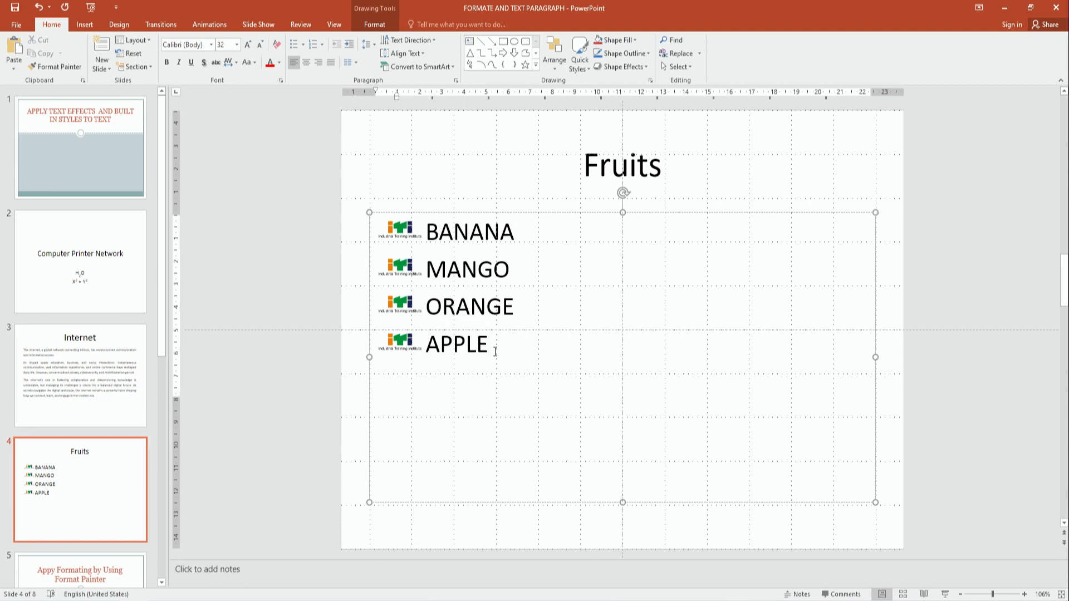
left_click_drag(498, 341, 427, 229)
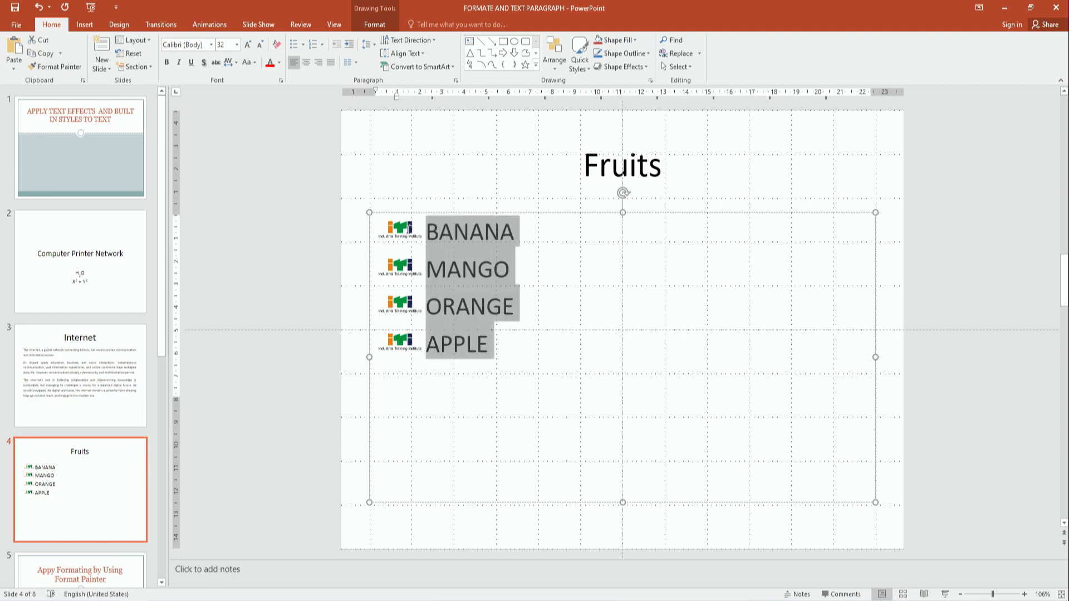
left_click(313, 44)
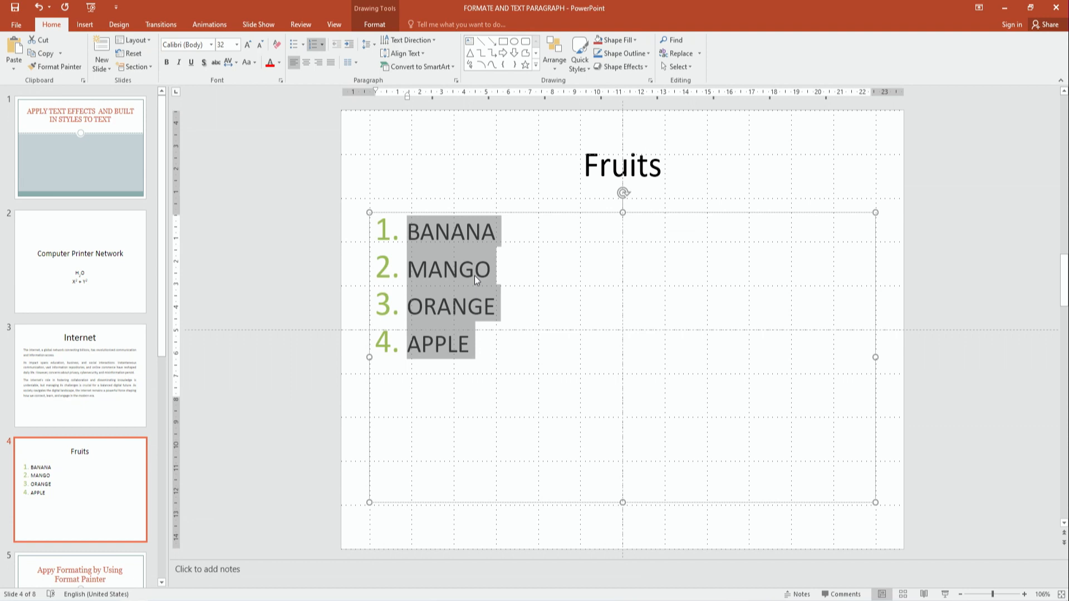
Set the numbering of the whole fruit list to start at 10 in the bullets and numbering options
left_click(490, 397)
left_click_drag(475, 347, 396, 236)
left_click(322, 45)
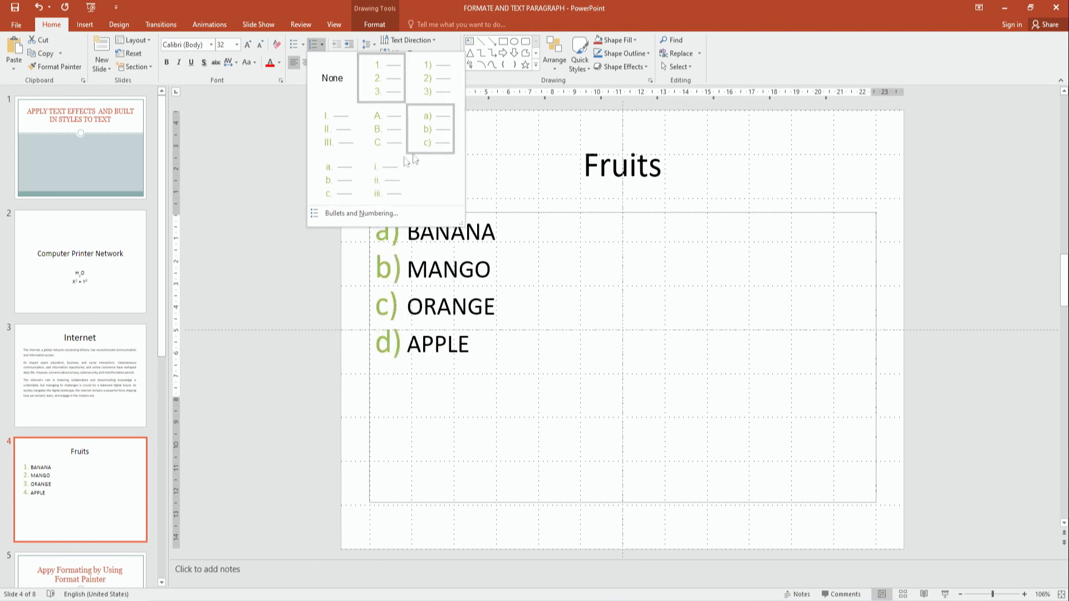
left_click(334, 213)
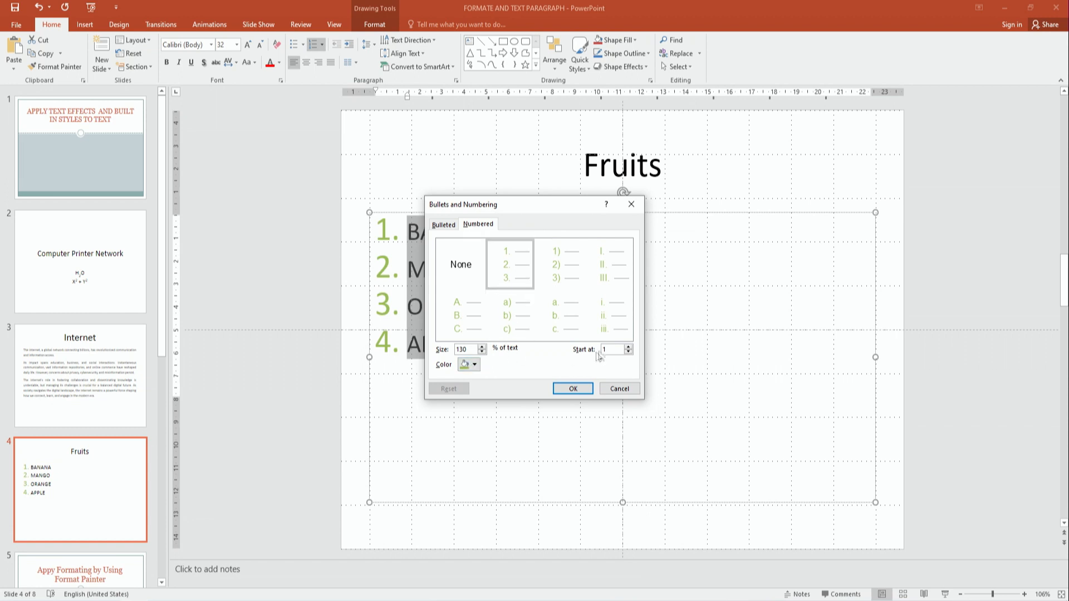
left_click_drag(561, 207, 729, 146)
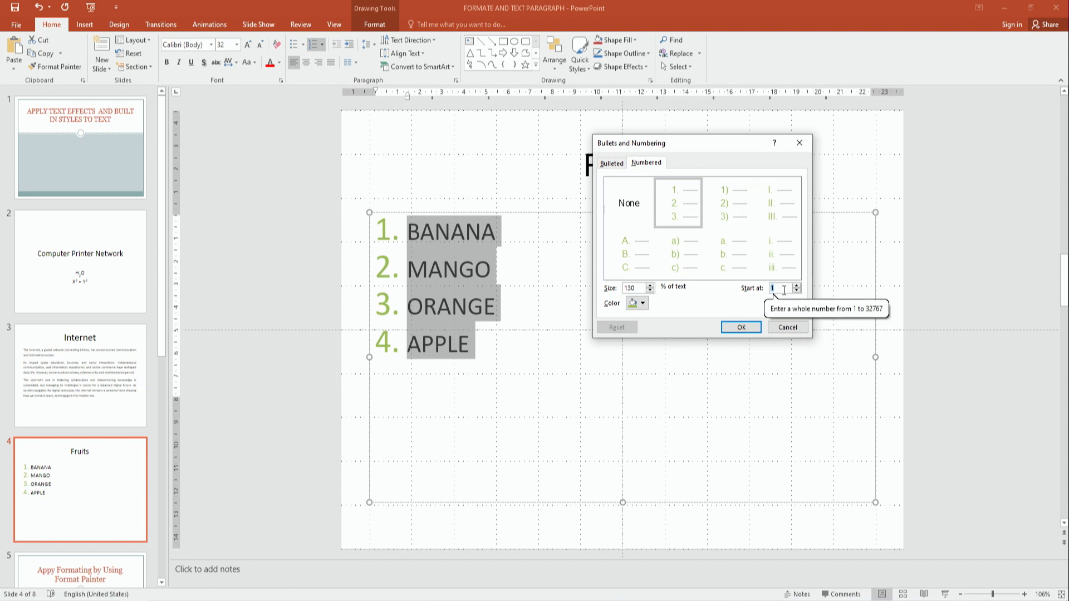
key("BackSpace")
type("10")
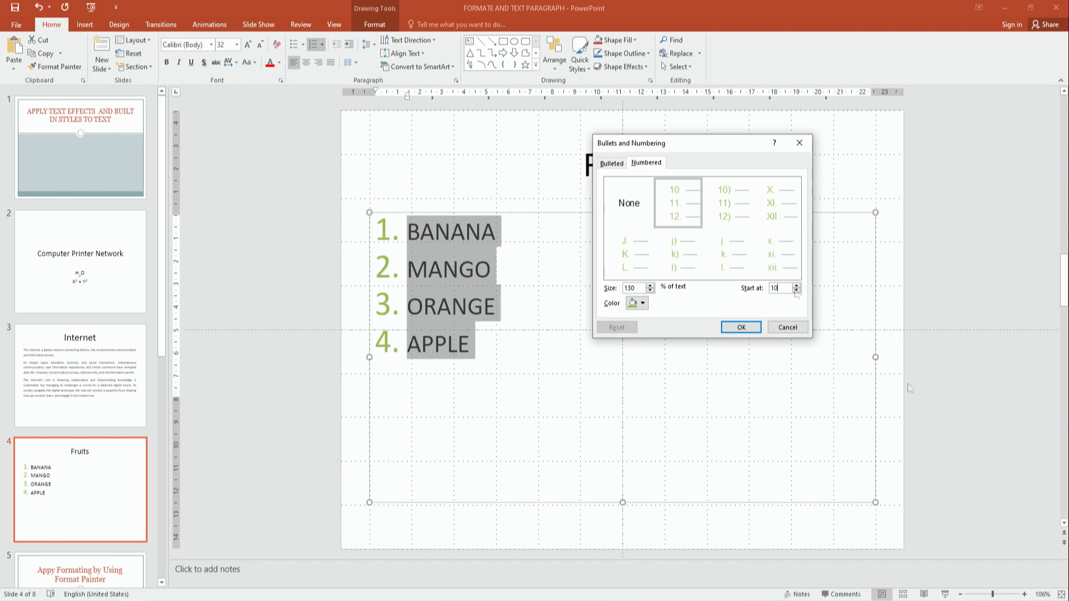
Size the fruit list's numbers at 100% of the text, colour them red and apply the settings
left_click(650, 291)
left_click(642, 304)
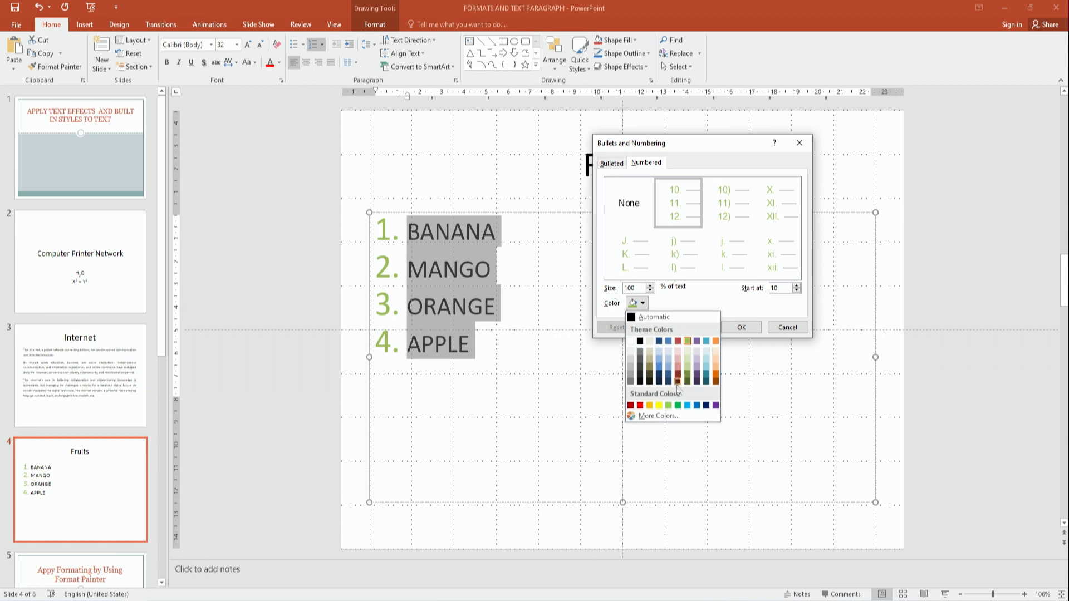
left_click(640, 406)
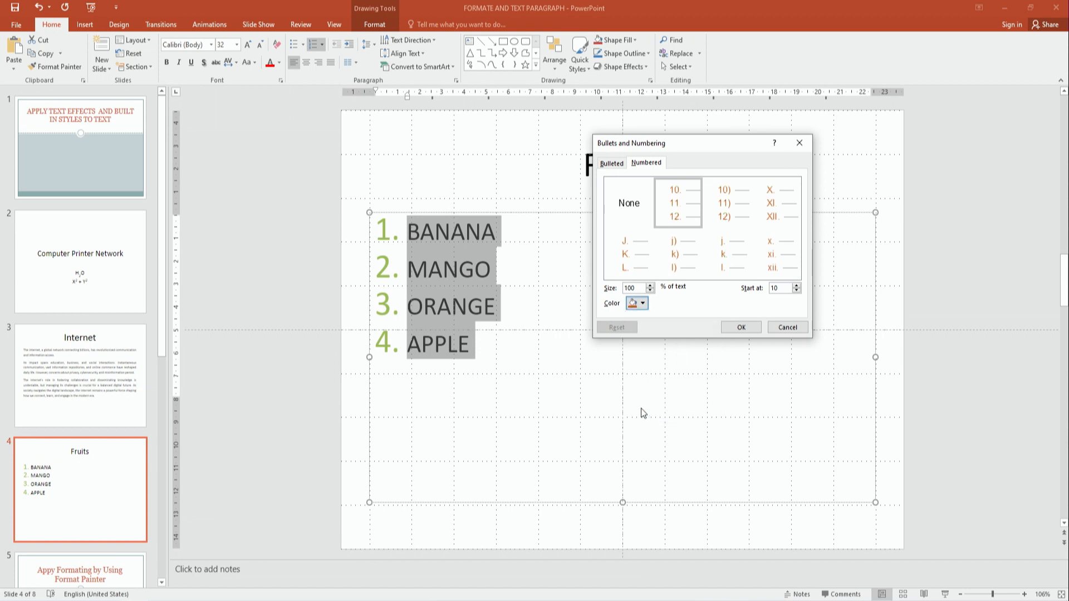
left_click(741, 328)
left_click(539, 354)
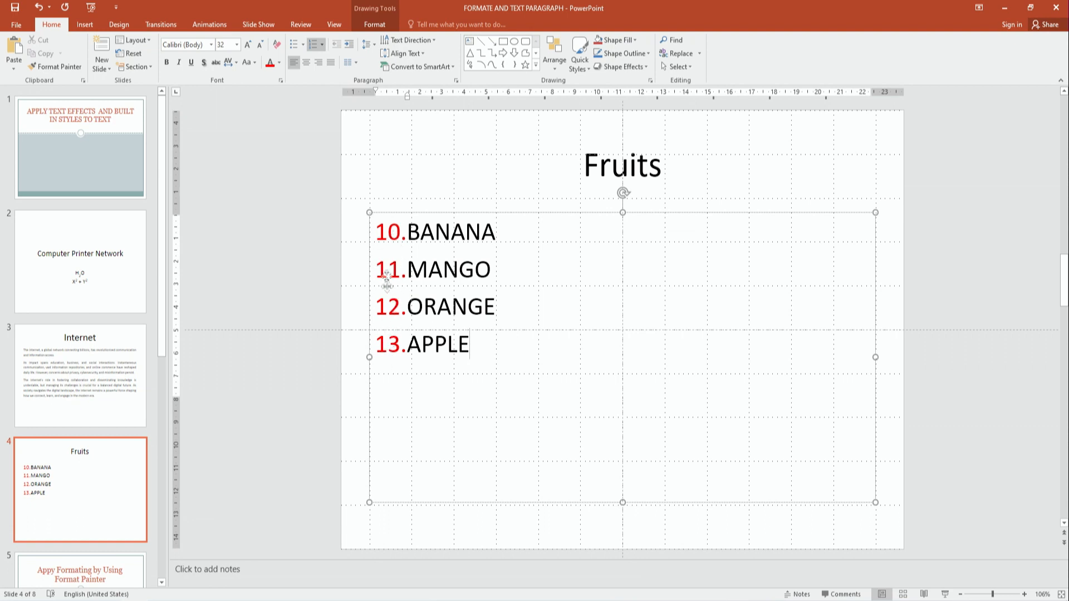
Open the Internet slide for editing
left_click_drag(478, 343, 386, 239)
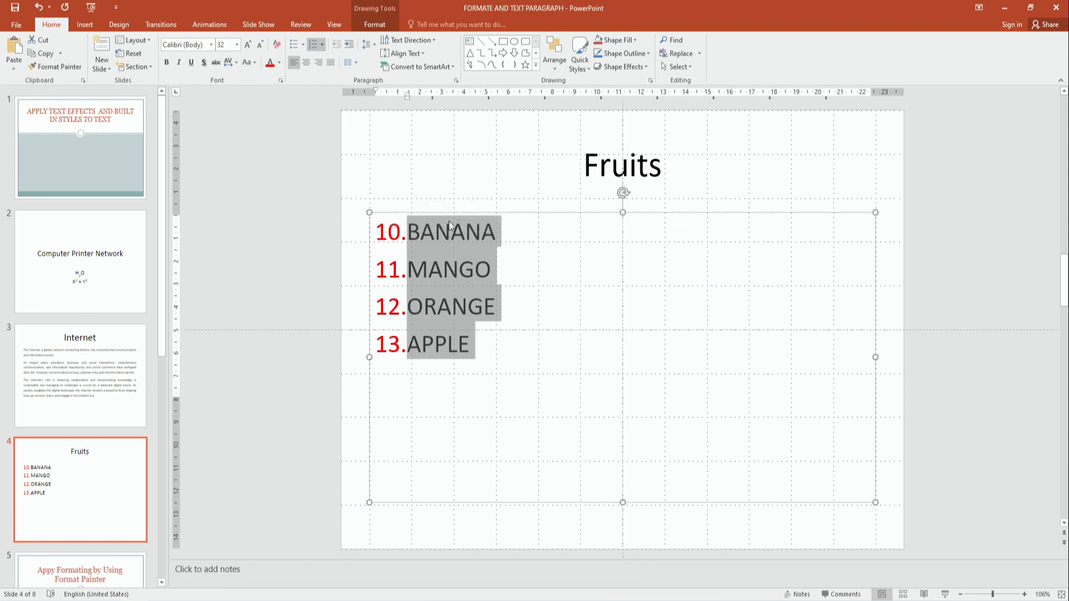
left_click(80, 405)
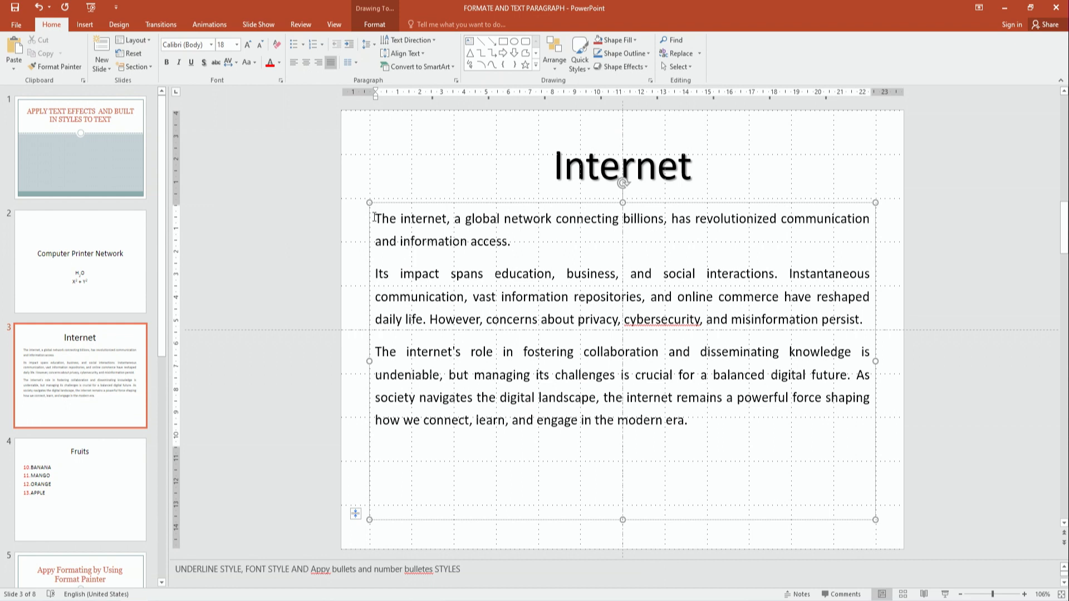
Try a line spacing of 3.0 on all body paragraphs of the Internet slide
left_click_drag(375, 218, 709, 430)
left_click(563, 457)
left_click_drag(378, 213, 716, 426)
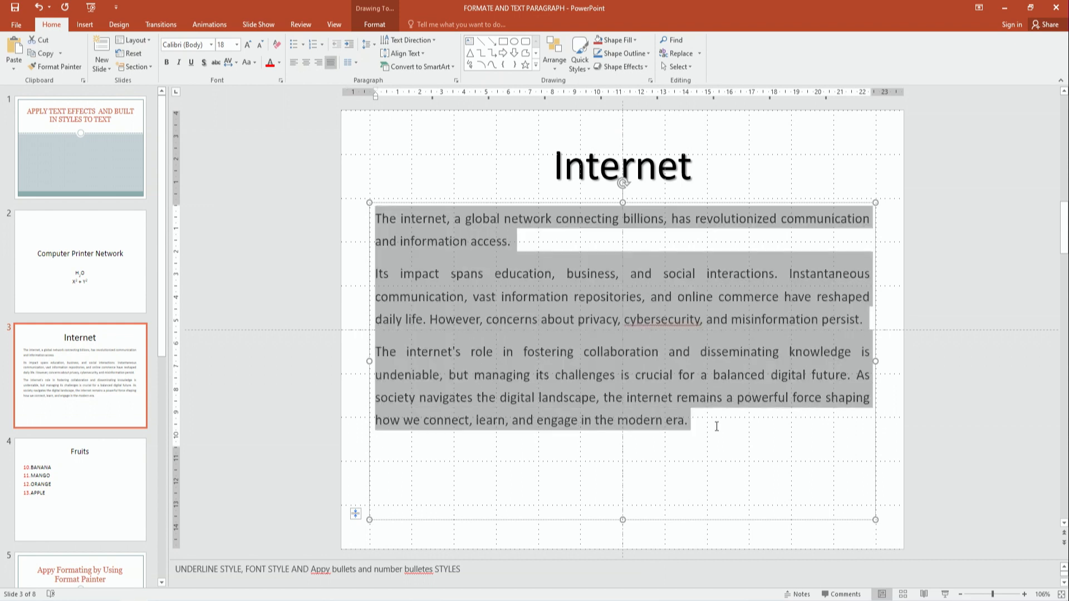
left_click(375, 46)
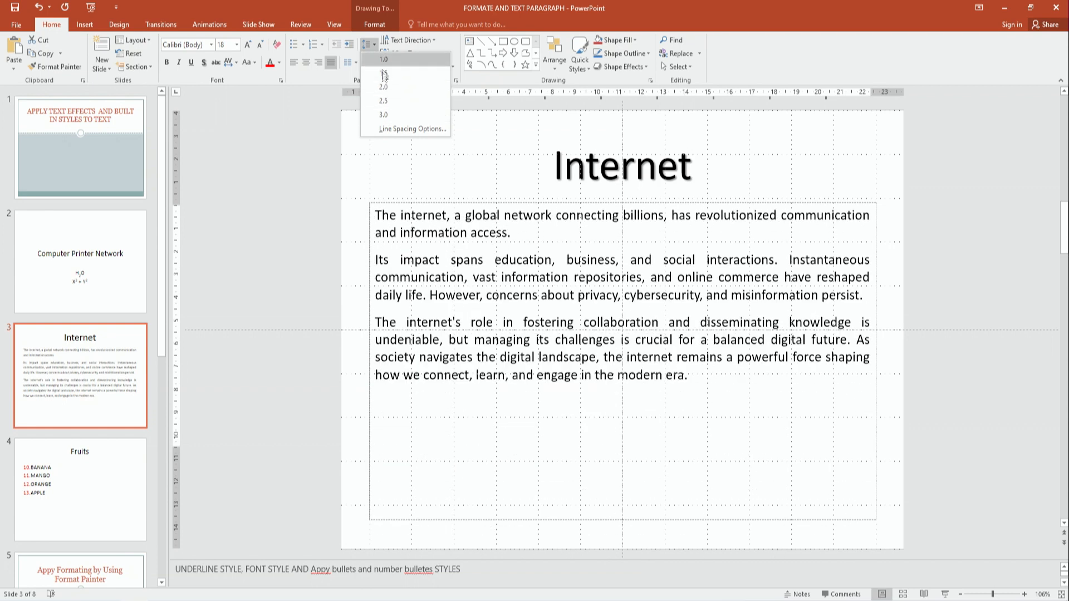
left_click(385, 114)
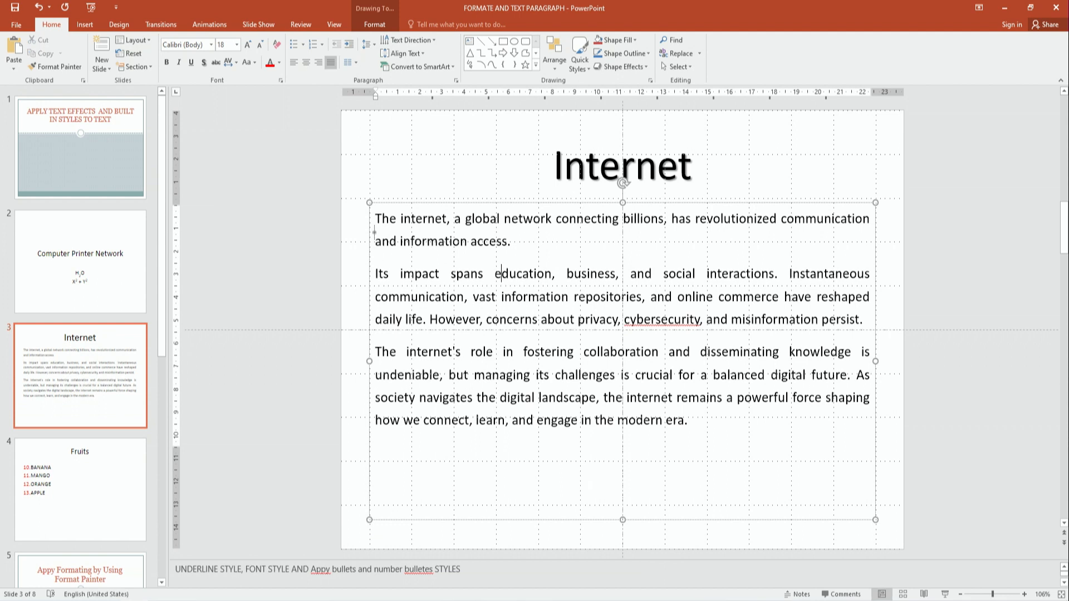
left_click(556, 451)
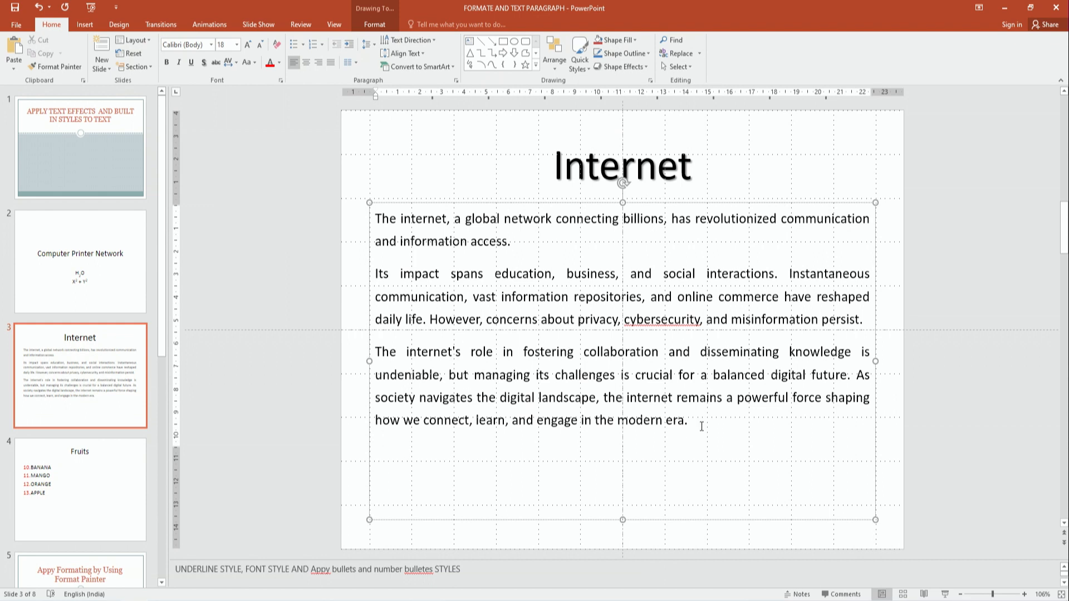
Increase the list level of all three Internet paragraphs repeatedly, up to the deepest level
left_click_drag(693, 421, 283, 211)
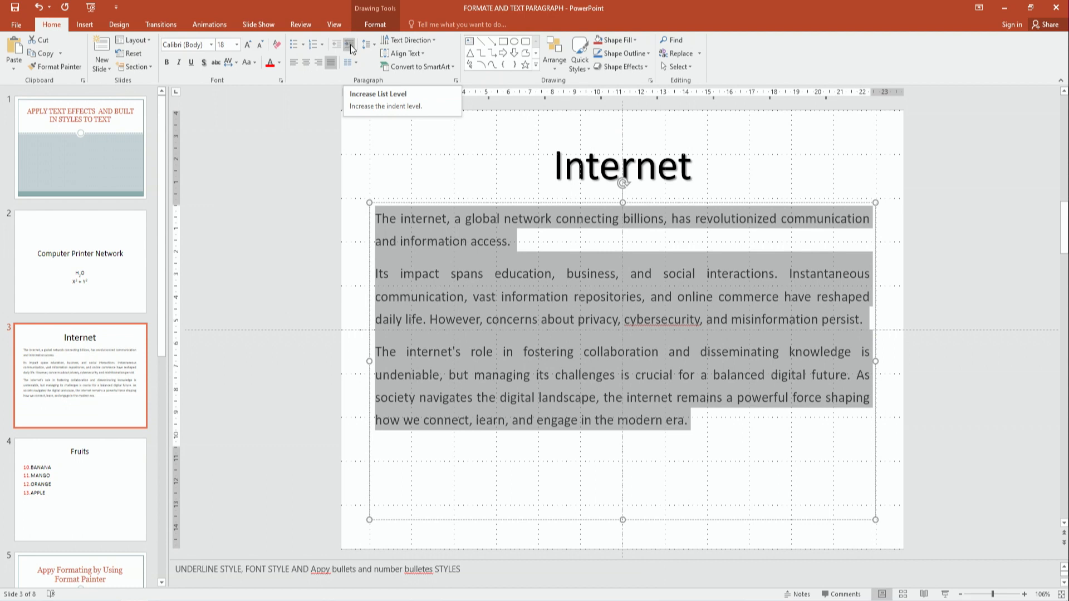
left_click(350, 44)
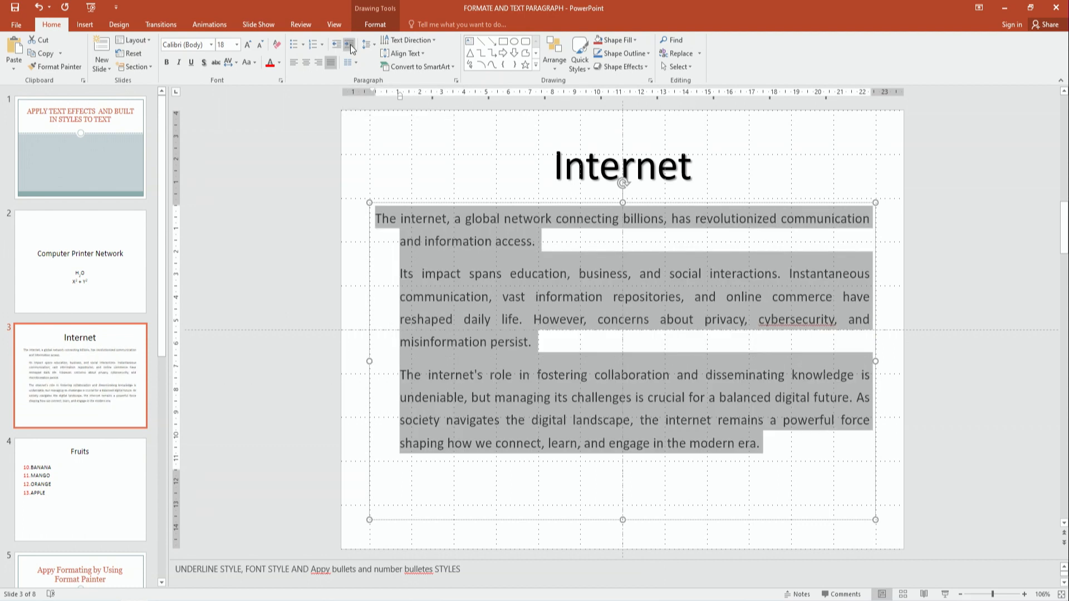
left_click(350, 44)
left_click(350, 44)
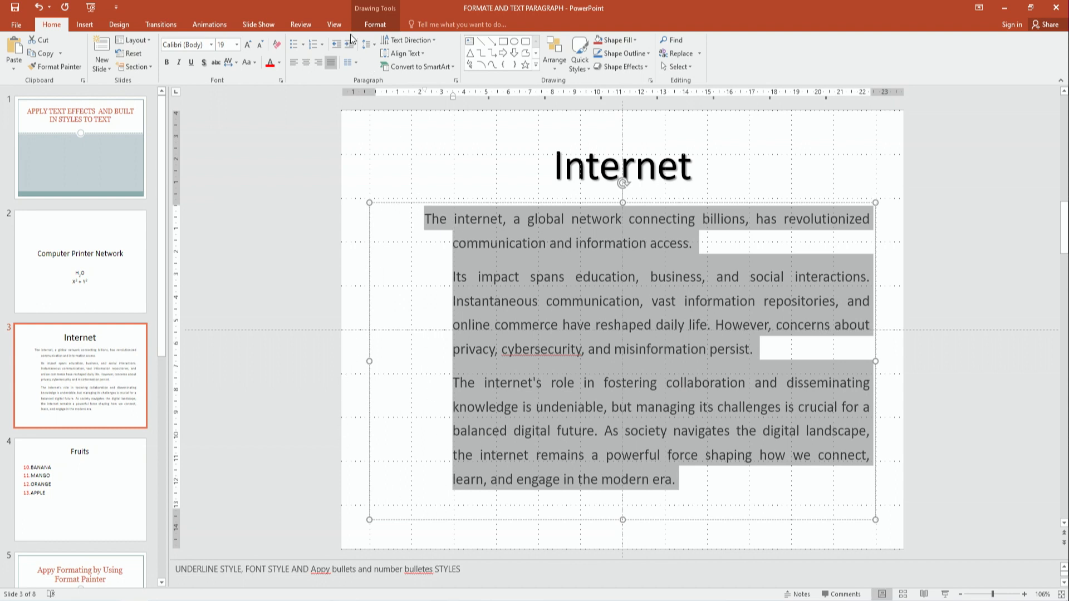
left_click(348, 47)
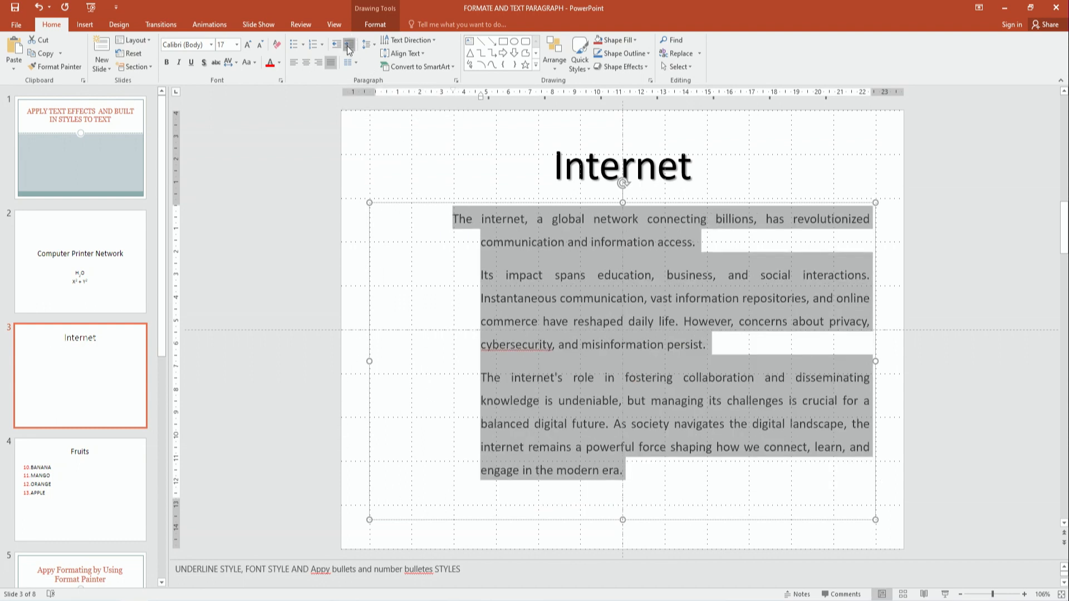
left_click(347, 47)
left_click(348, 47)
left_click(348, 47)
left_click(347, 47)
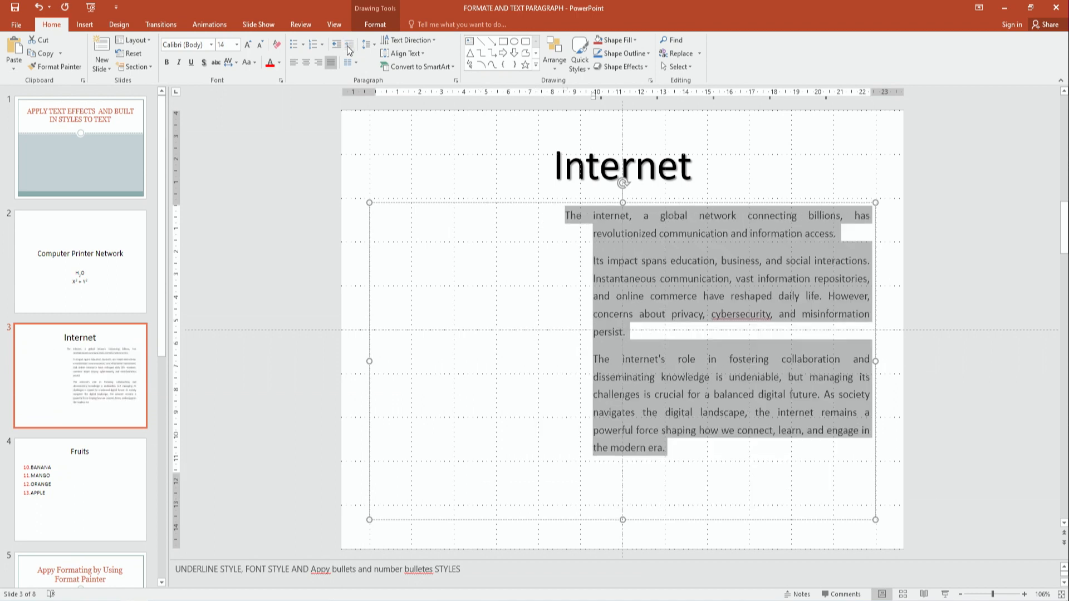
Decrease the list level of the Internet paragraphs back to the first level
left_click(337, 44)
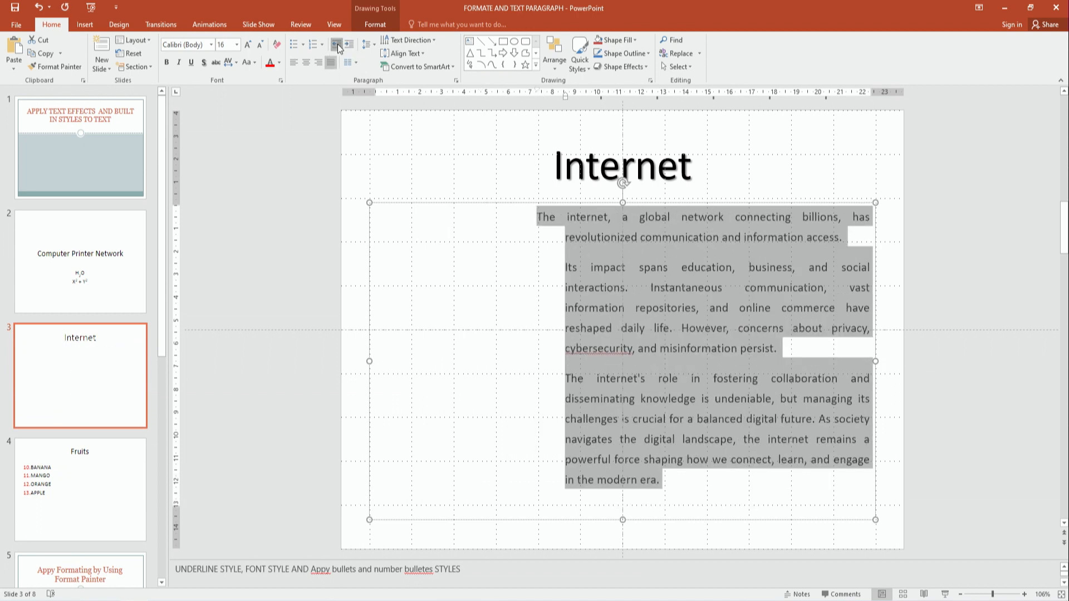
left_click(338, 45)
left_click(337, 45)
left_click(337, 44)
left_click(336, 46)
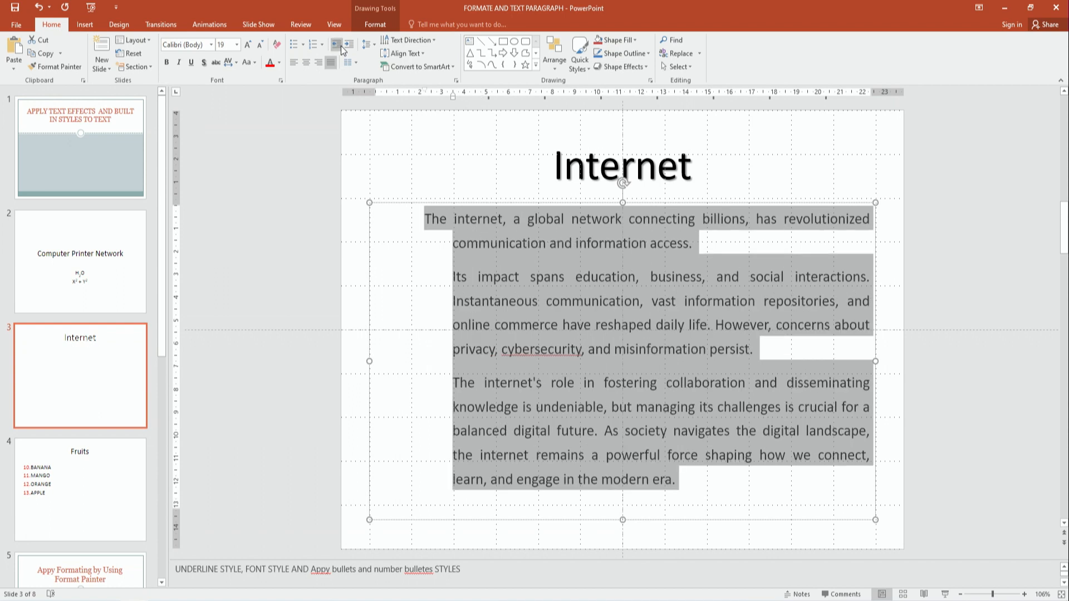
left_click(336, 45)
left_click(336, 46)
left_click(336, 45)
left_click(497, 296)
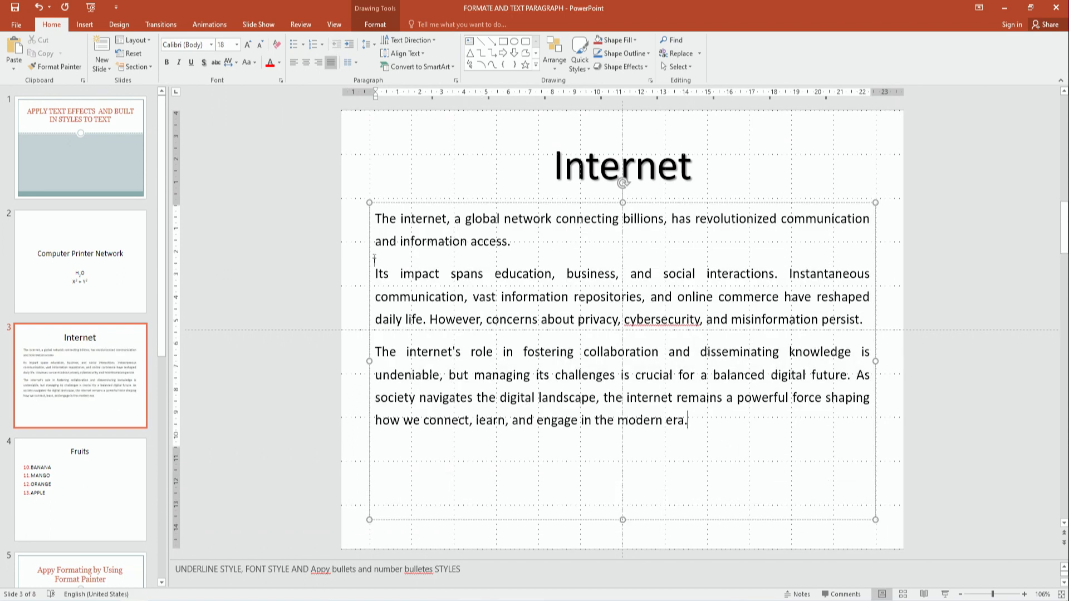
Review the paragraph alignment options and try a larger before-text indentation on all the Internet body text
left_click_drag(374, 219, 739, 423)
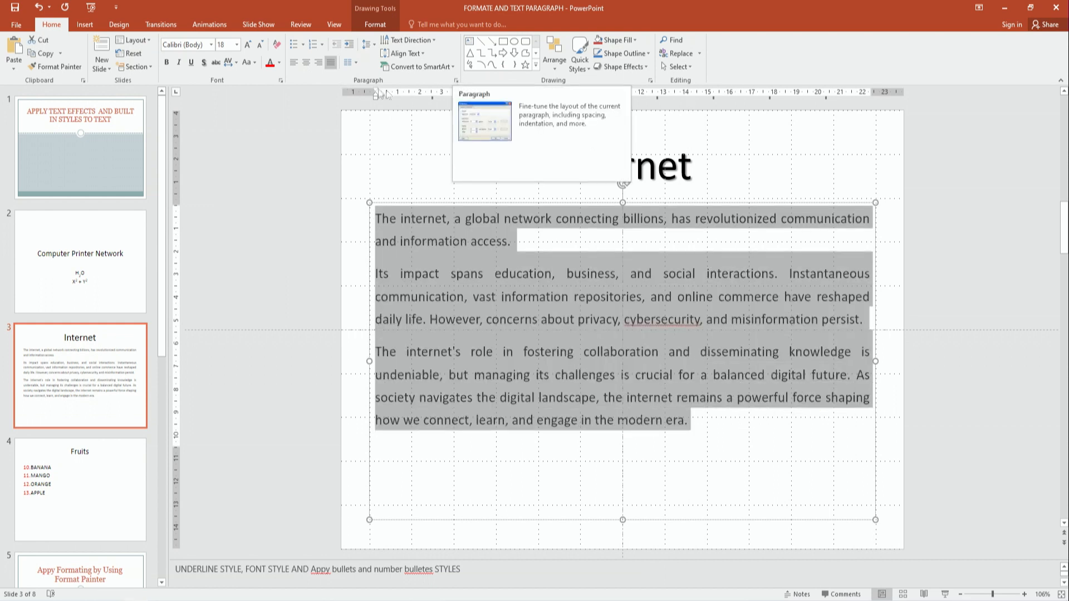
left_click(456, 84)
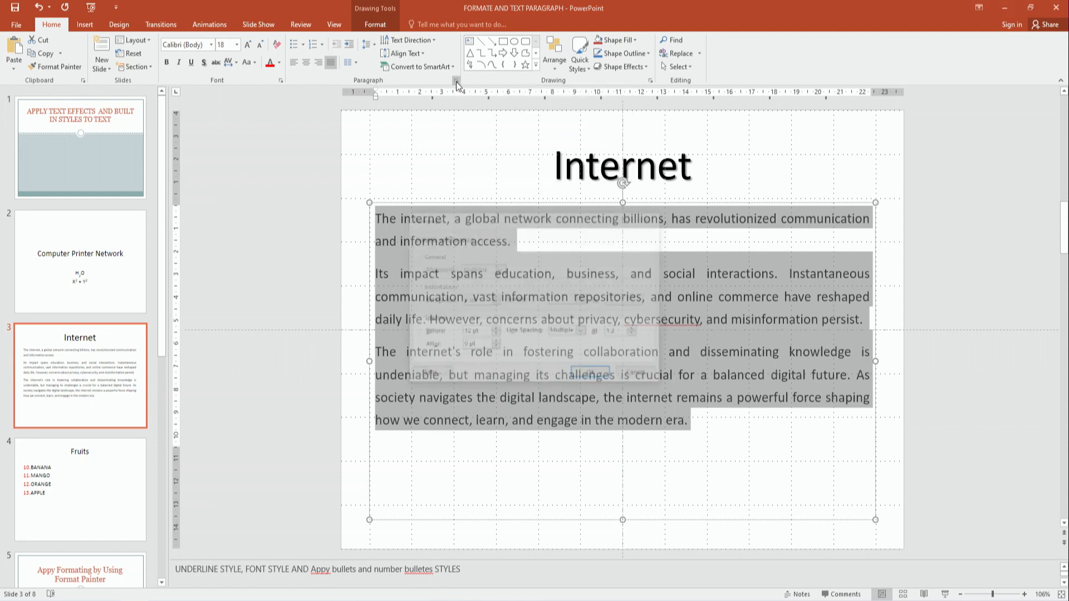
left_click_drag(496, 226, 815, 115)
left_click(817, 164)
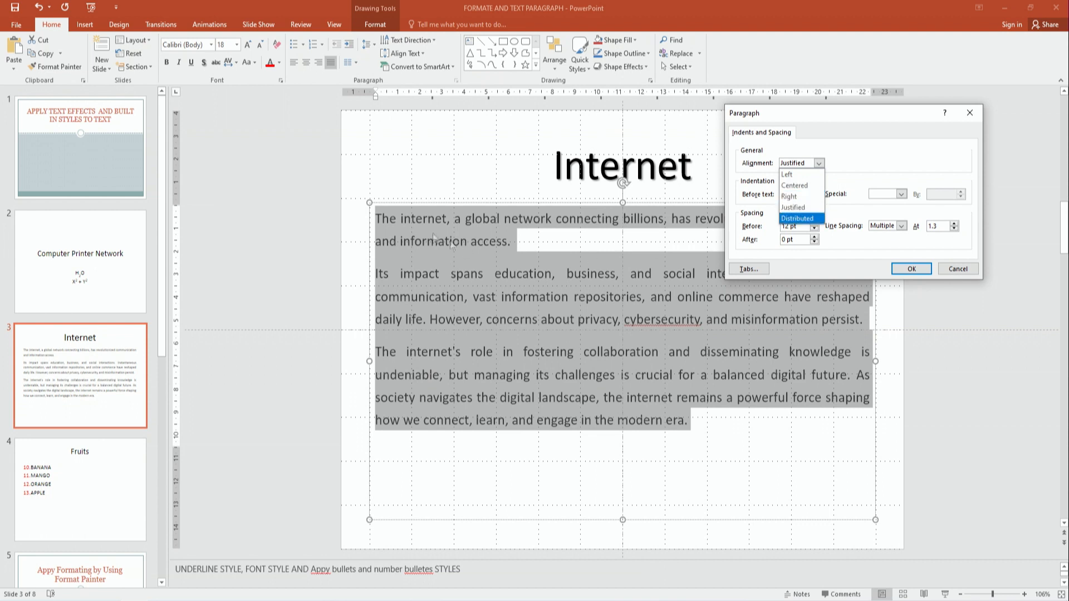
left_click(841, 162)
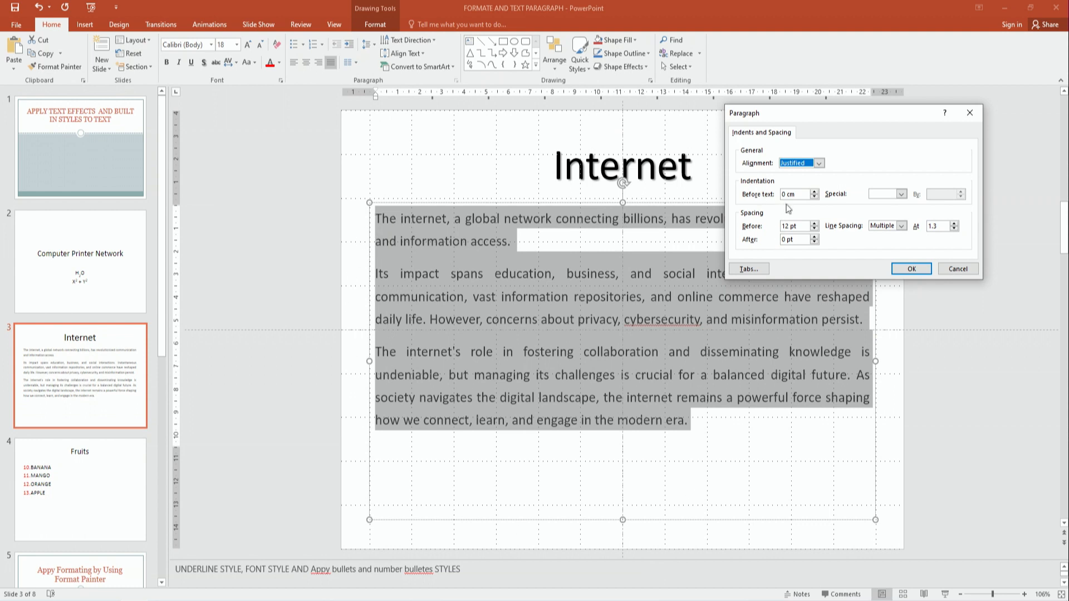
left_click(814, 191)
left_click(911, 269)
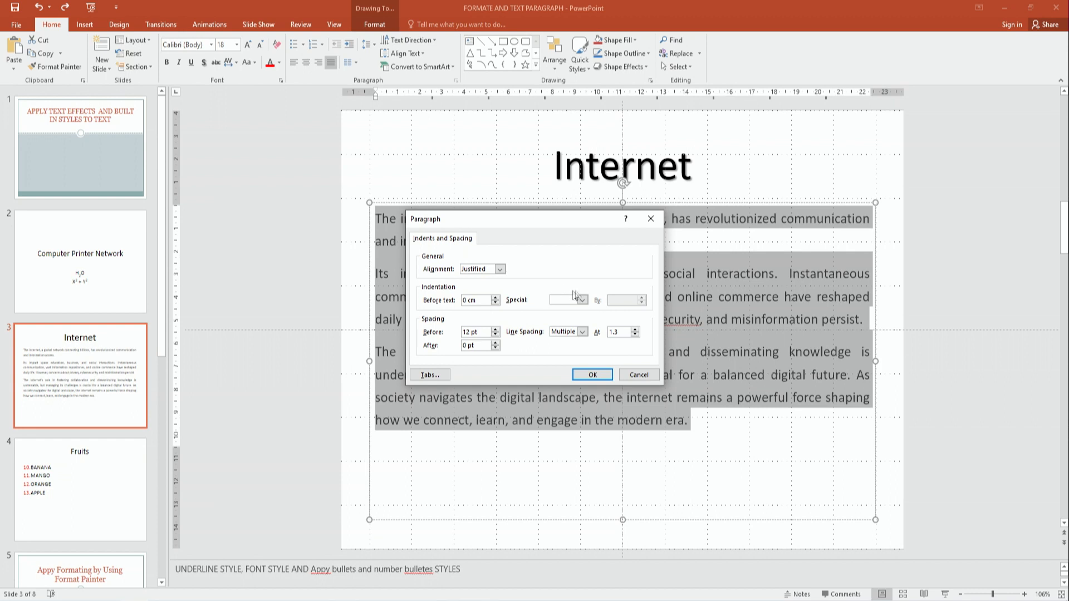
Apply a special first-line indent of about 2 cm to all body paragraphs of the Internet slide
left_click(582, 301)
left_click_drag(570, 223, 743, 202)
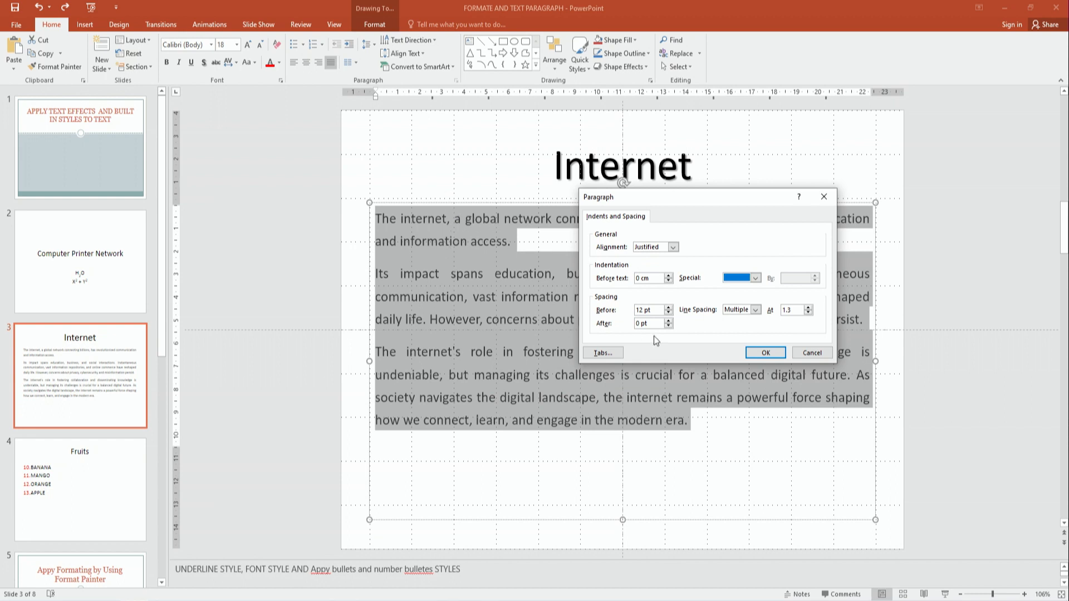
left_click(756, 278)
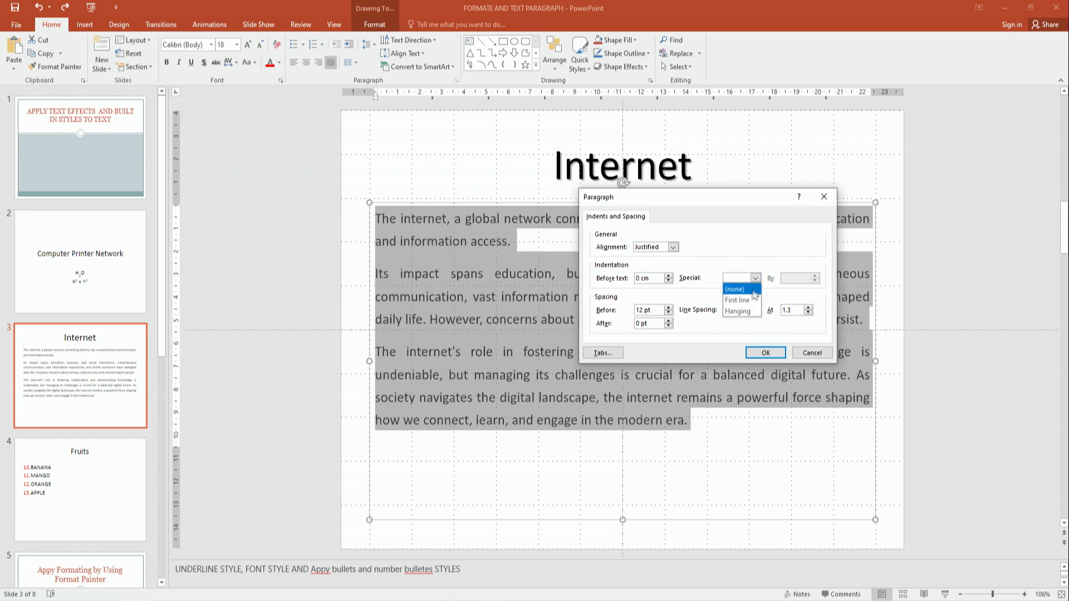
left_click(741, 300)
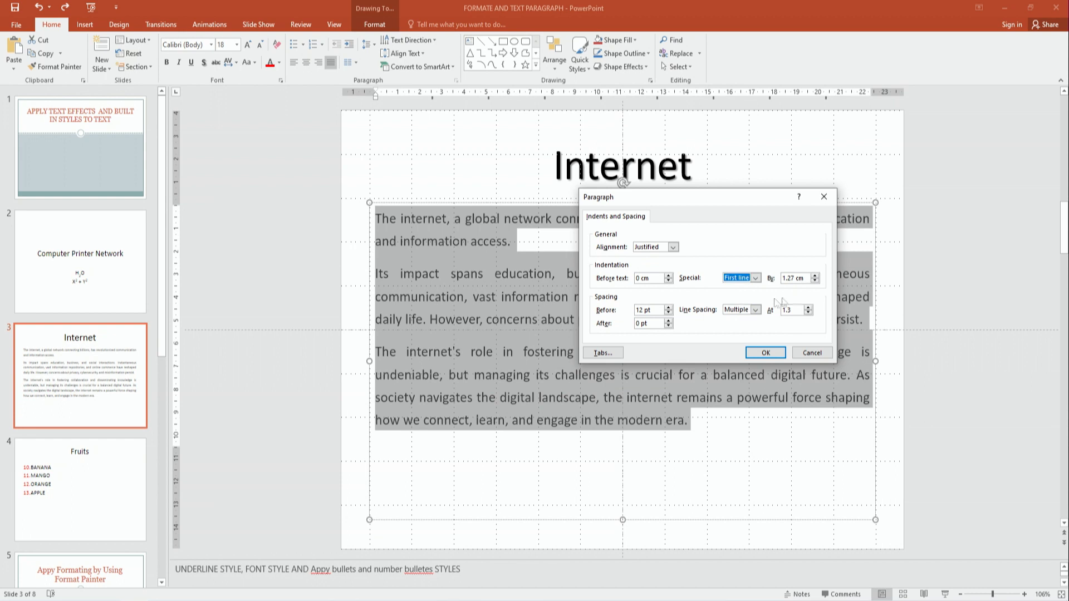
left_click(818, 276)
left_click(818, 280)
left_click(764, 352)
left_click(501, 513)
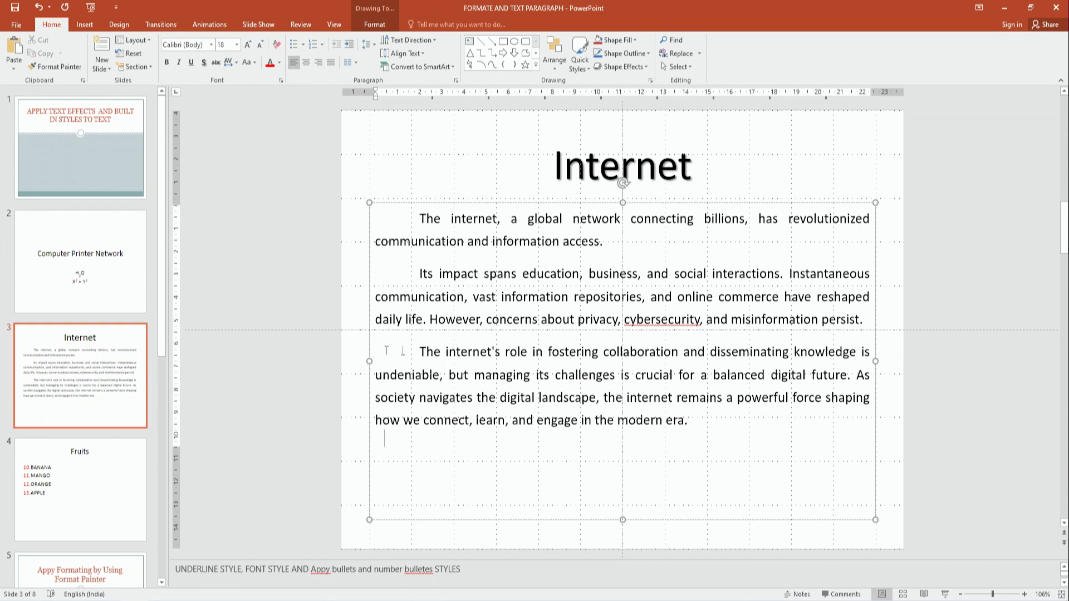
Replace the first-line indent of all Internet body paragraphs with a 2 cm hanging indent and 2 cm before-text indentation
left_click_drag(419, 219, 752, 437)
left_click_drag(376, 218, 732, 417)
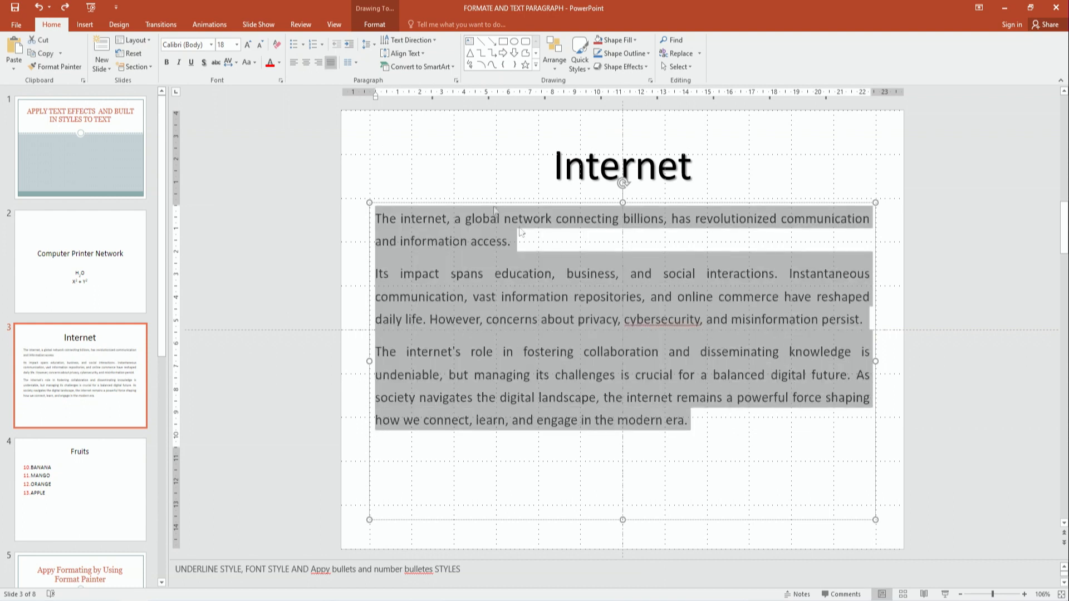
left_click(455, 81)
left_click_drag(572, 218, 708, 143)
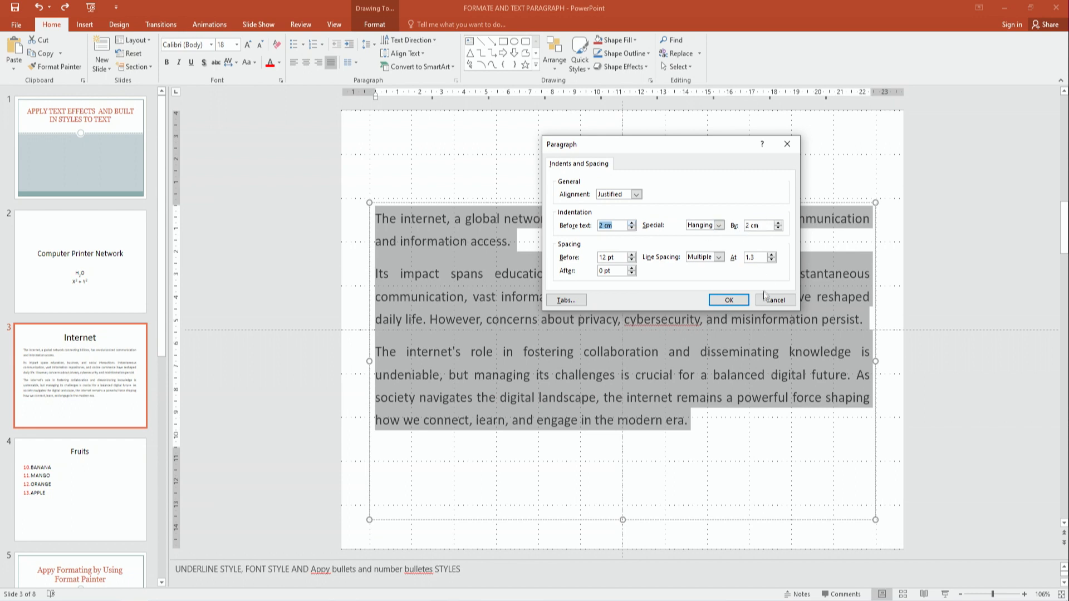
left_click(736, 302)
left_click(471, 318)
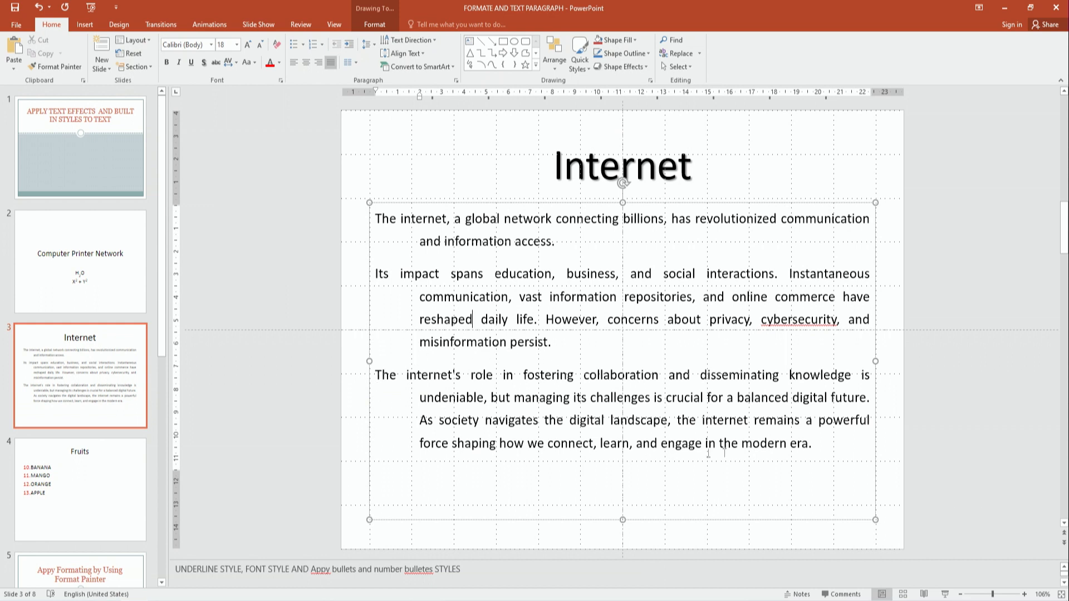
Remove the hanging indent and before-text indentation from the Internet body paragraphs, and select individual paragraphs to compare their spacing
left_click(455, 80)
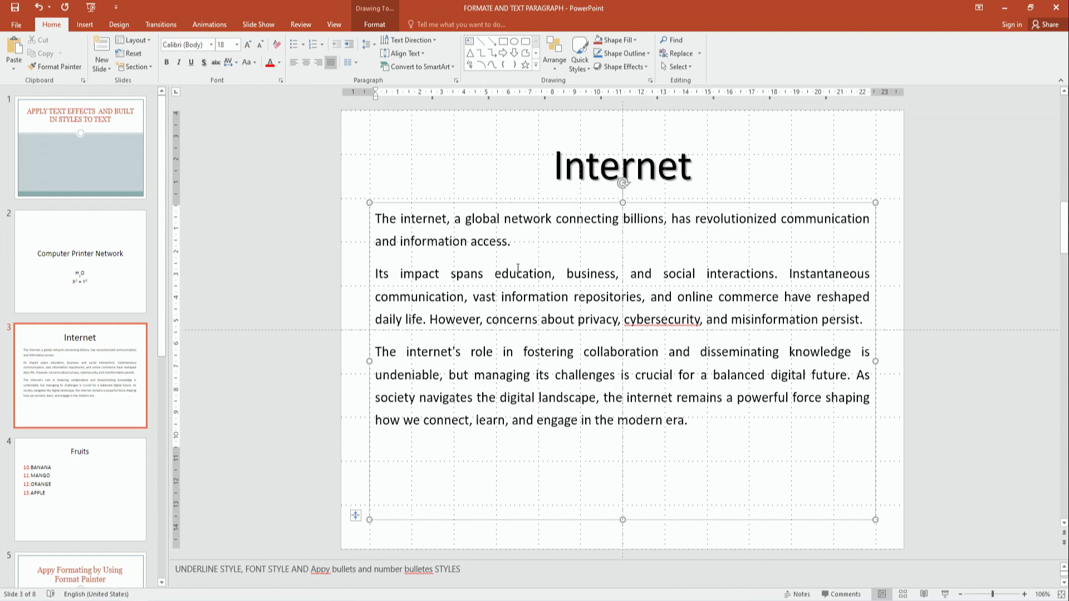
double_click(501, 241)
left_click_drag(374, 218, 500, 240)
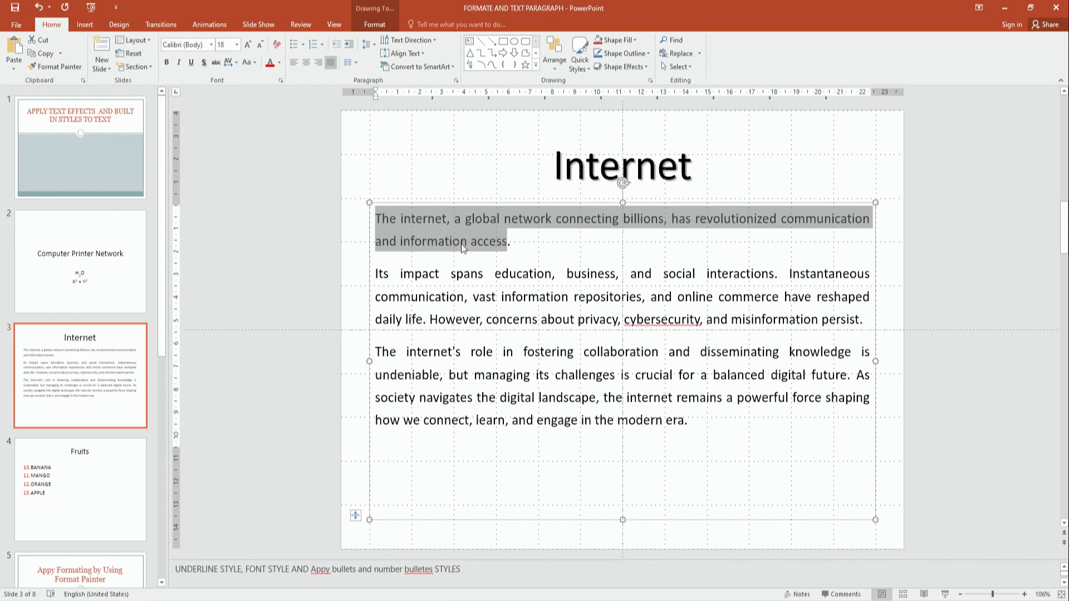
left_click_drag(375, 273, 866, 322)
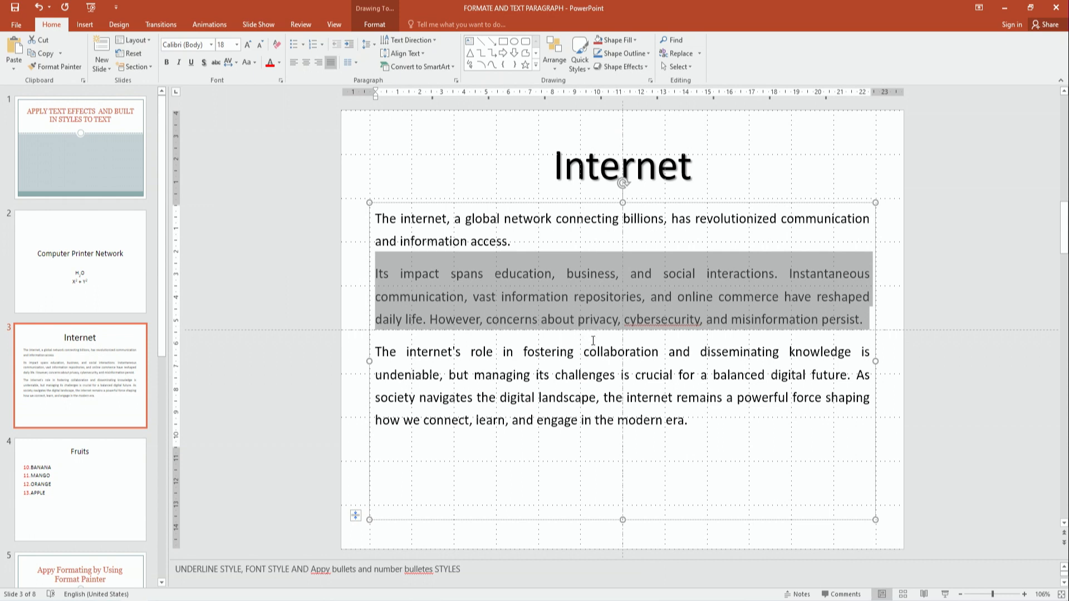
left_click(581, 399)
Set the spacing before all Internet body paragraphs to 36 pt, and highlight the second and third paragraphs to check the gaps
left_click_drag(374, 218, 710, 414)
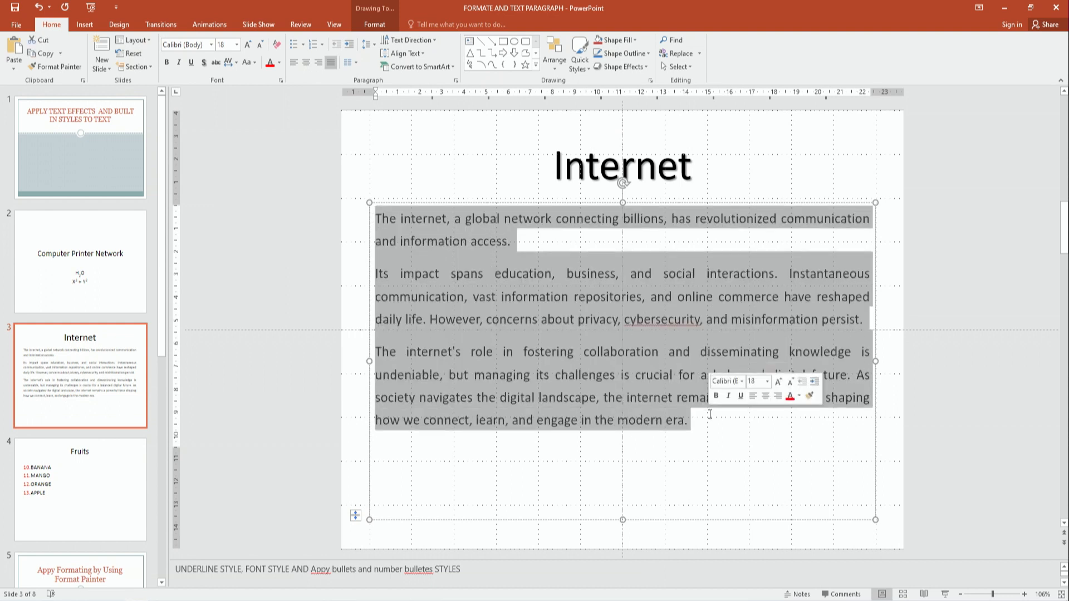
left_click(458, 81)
left_click_drag(539, 217, 853, 181)
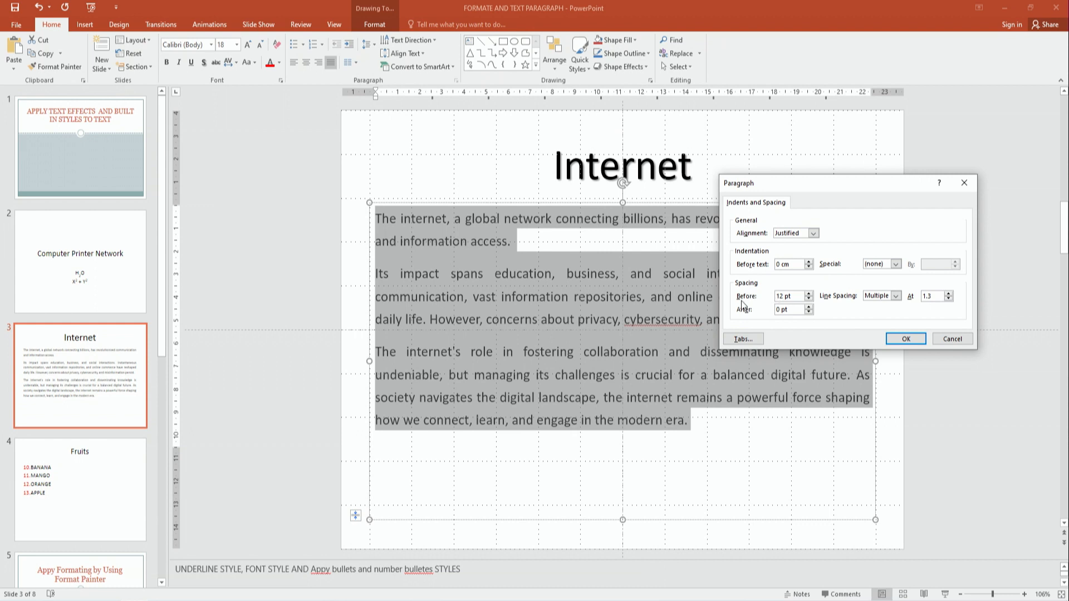
left_click(809, 293)
left_click(904, 339)
left_click(584, 319)
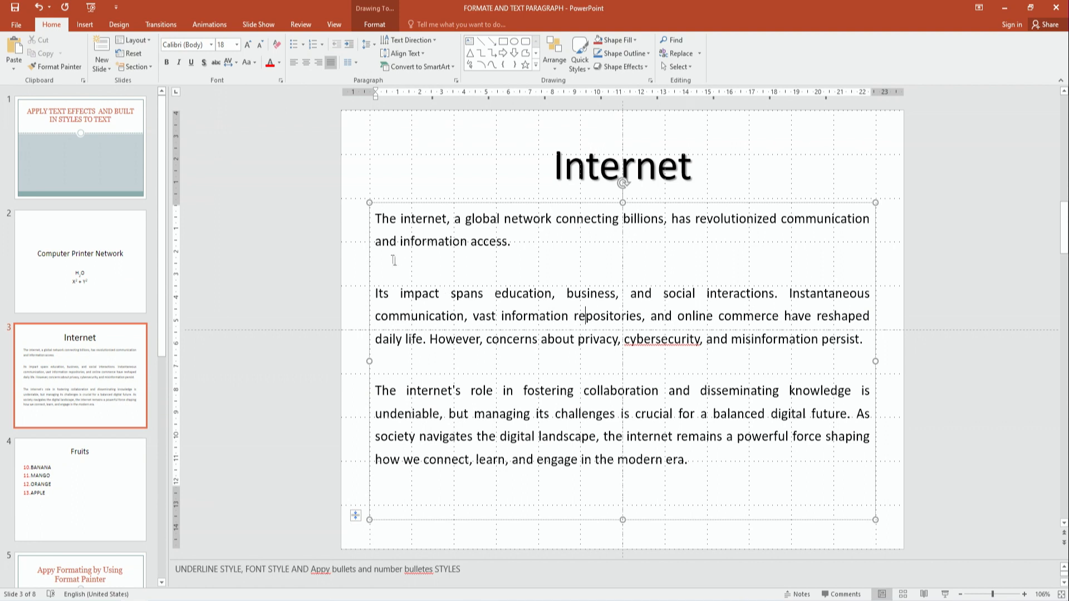
triple_click(383, 291)
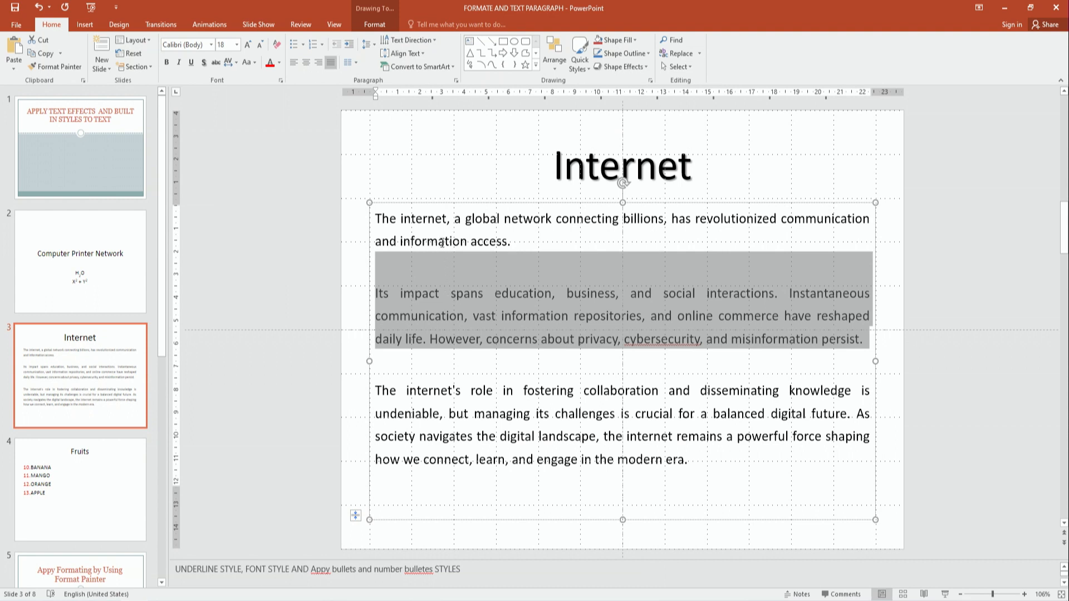
left_click(394, 365)
left_click_drag(378, 387, 703, 457)
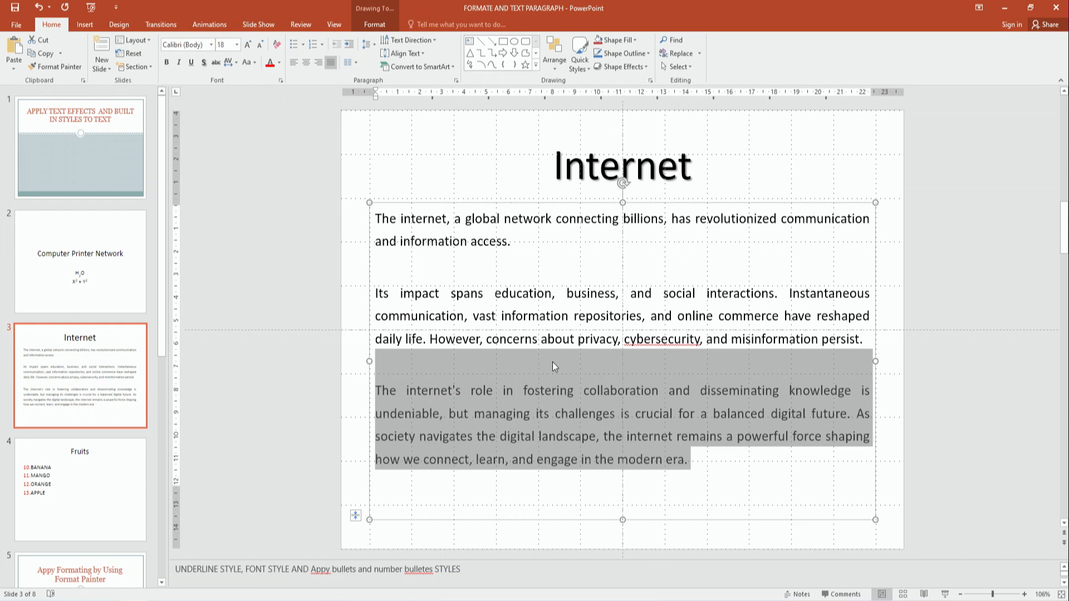
Set the spacing before all Internet body paragraphs to 0 pt, add spacing after them, and highlight paragraphs to check it
left_click(699, 462)
left_click_drag(698, 462, 379, 179)
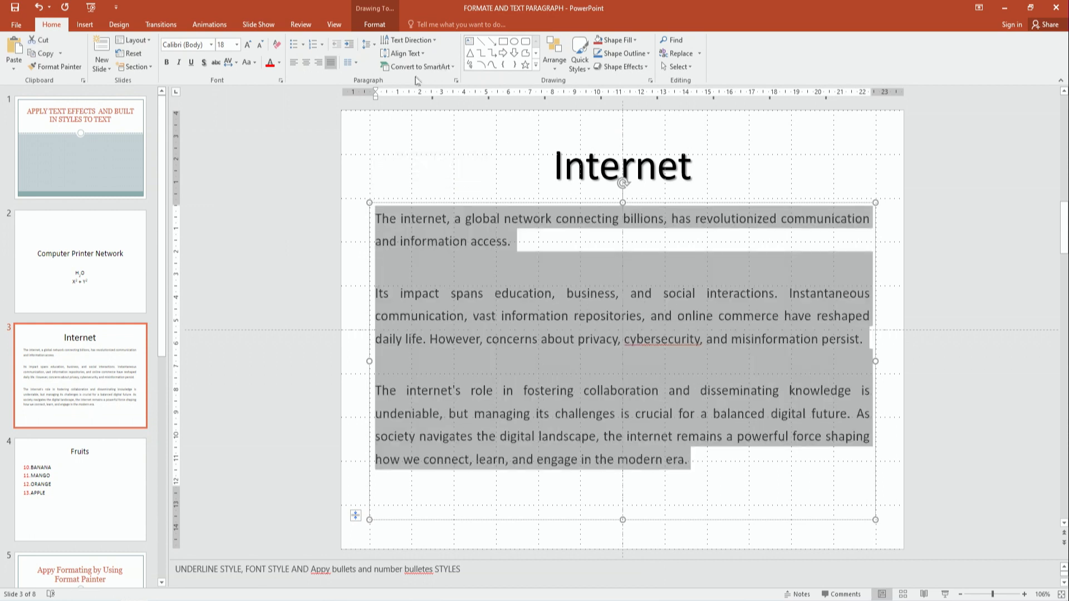
left_click(454, 81)
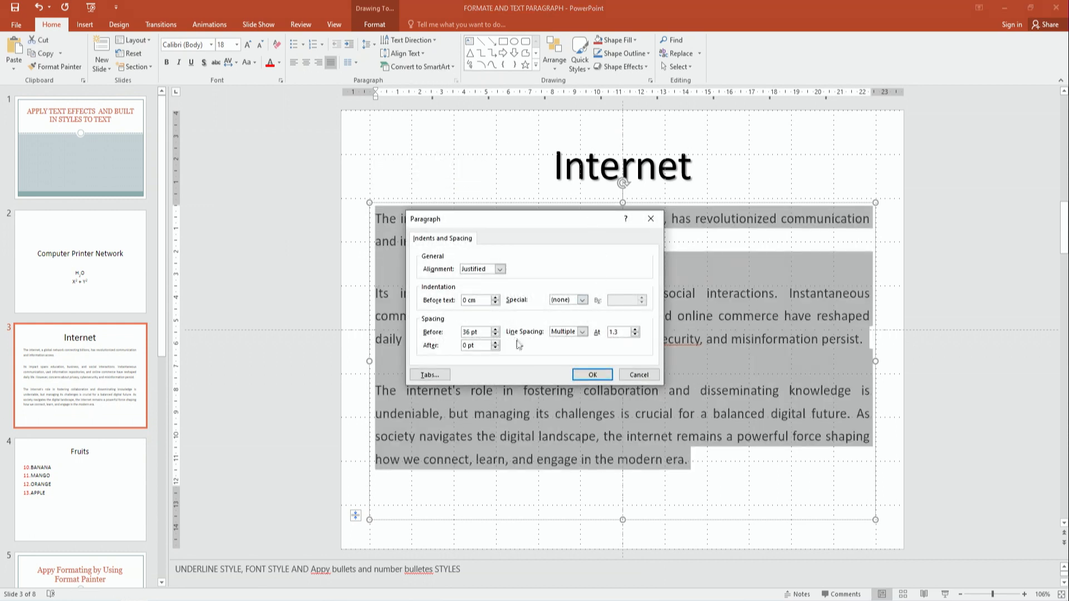
left_click(495, 336)
left_click(495, 335)
left_click(495, 341)
left_click(591, 374)
left_click(532, 334)
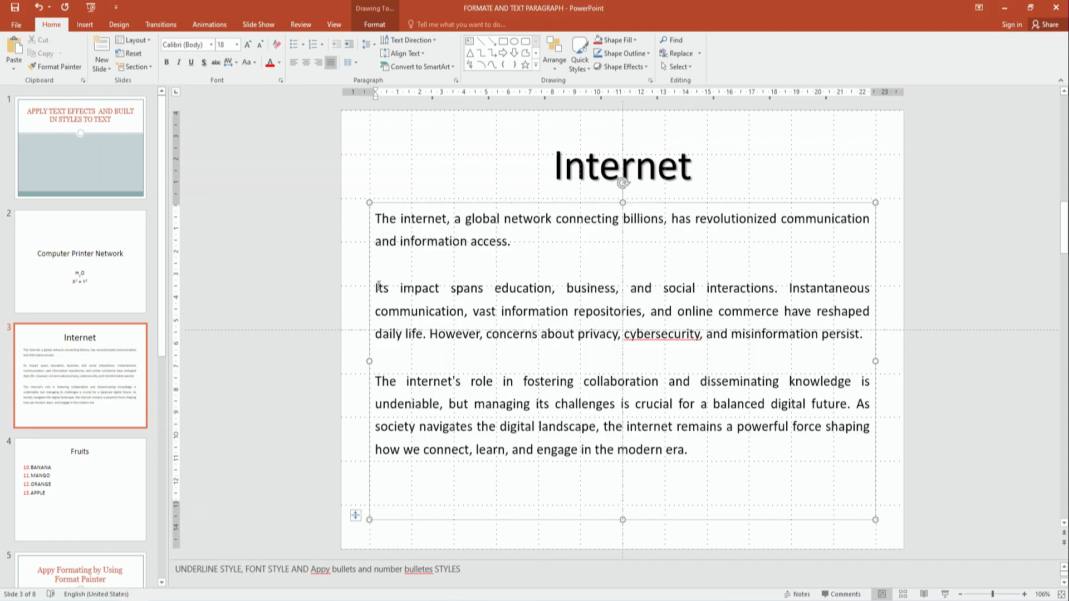
left_click_drag(378, 288, 625, 334)
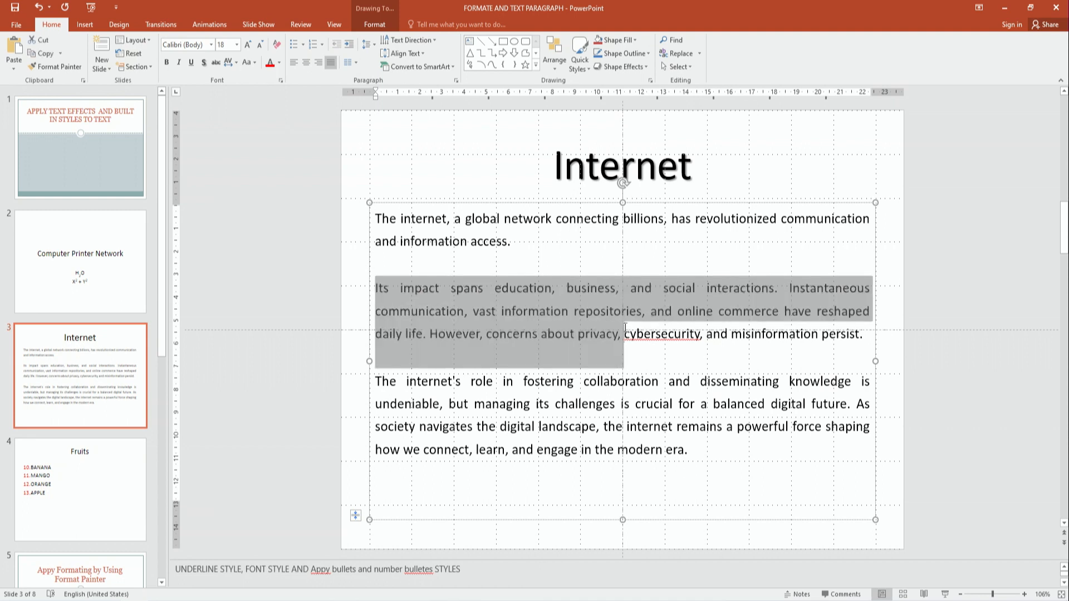
left_click(612, 334)
left_click_drag(379, 284, 868, 356)
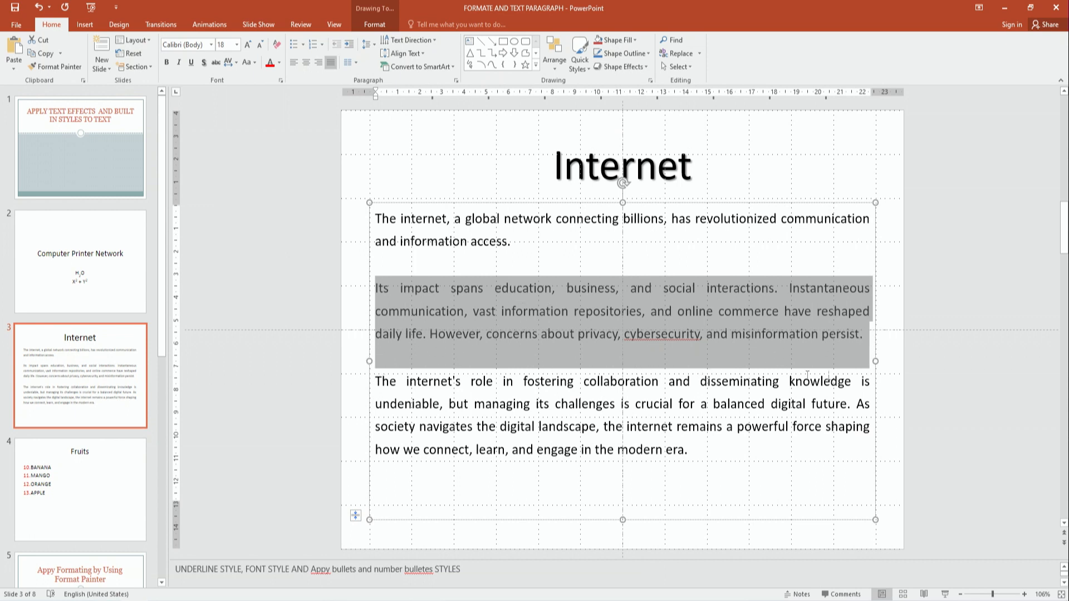
left_click(415, 404)
left_click_drag(372, 383, 736, 459)
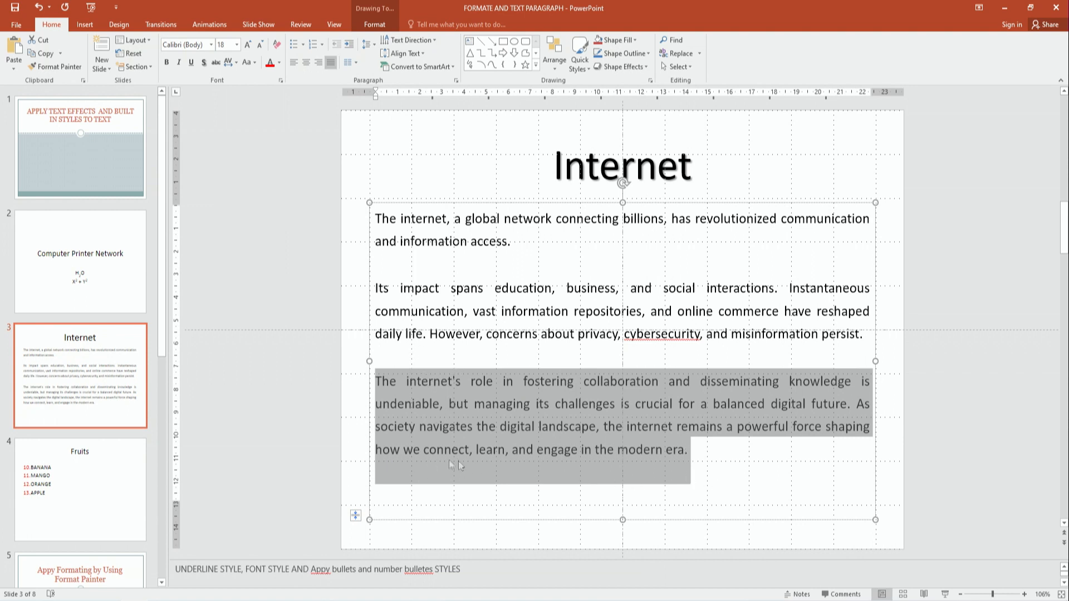
Enter the test text "ascdhagsdVCCADggvuy]-" below the last Internet paragraph to try out the spacing, and delete it
left_click(566, 503)
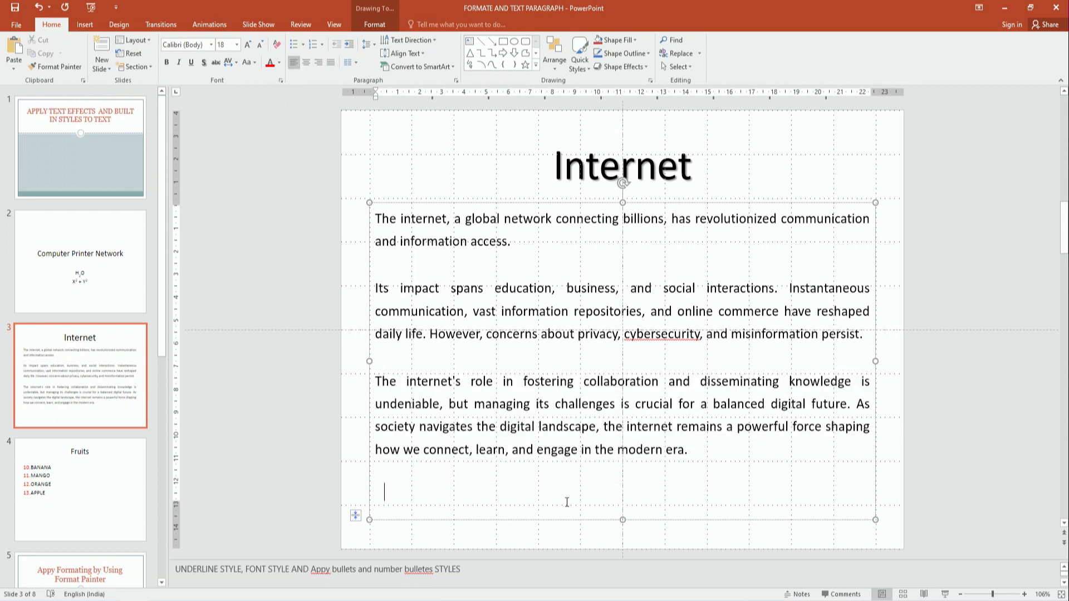
type("ascdhagsdVCCADggvuy]-")
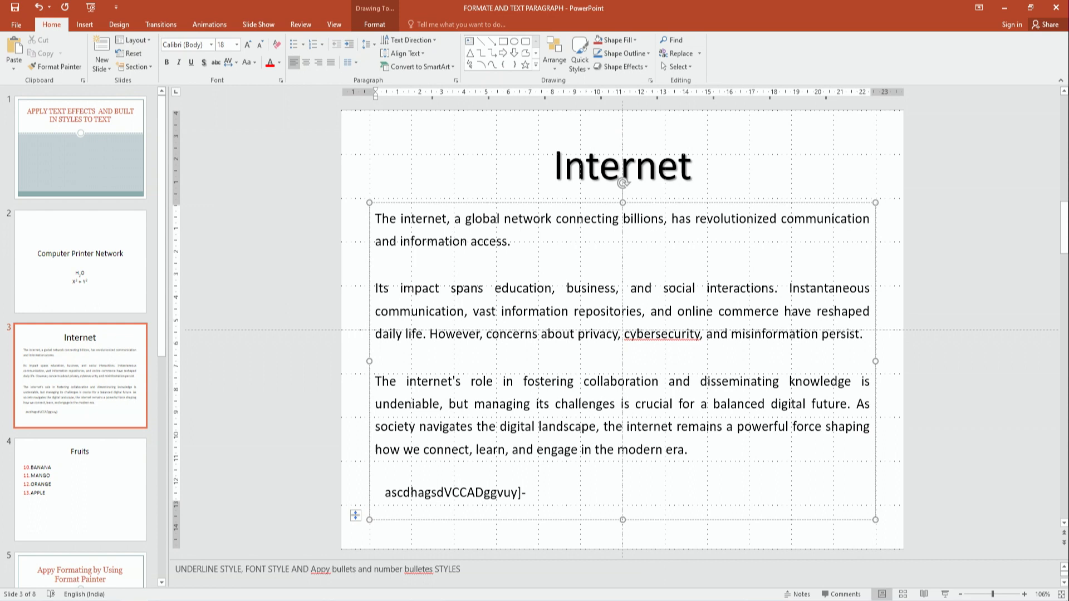
key("BackSpace")
key("BackSpace")
key("BackSpace")
key("BackSpace")
key("BackSpace")
key("BackSpace")
key("BackSpace")
key("BackSpace")
key("BackSpace")
key("BackSpace")
key("BackSpace")
key("BackSpace")
key("BackSpace")
key("BackSpace")
key("BackSpace")
key("BackSpace")
key("BackSpace")
key("BackSpace")
key("BackSpace")
key("BackSpace")
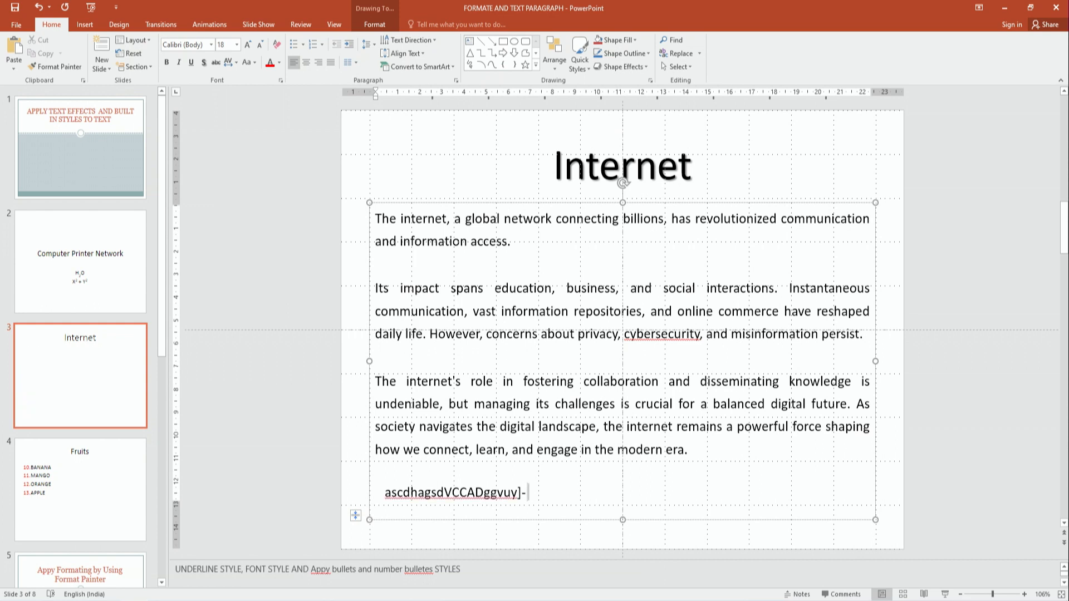
Set the spacing after all Internet body paragraphs to 0 pt and their line spacing to 1.5 lines
key("ctrl+a")
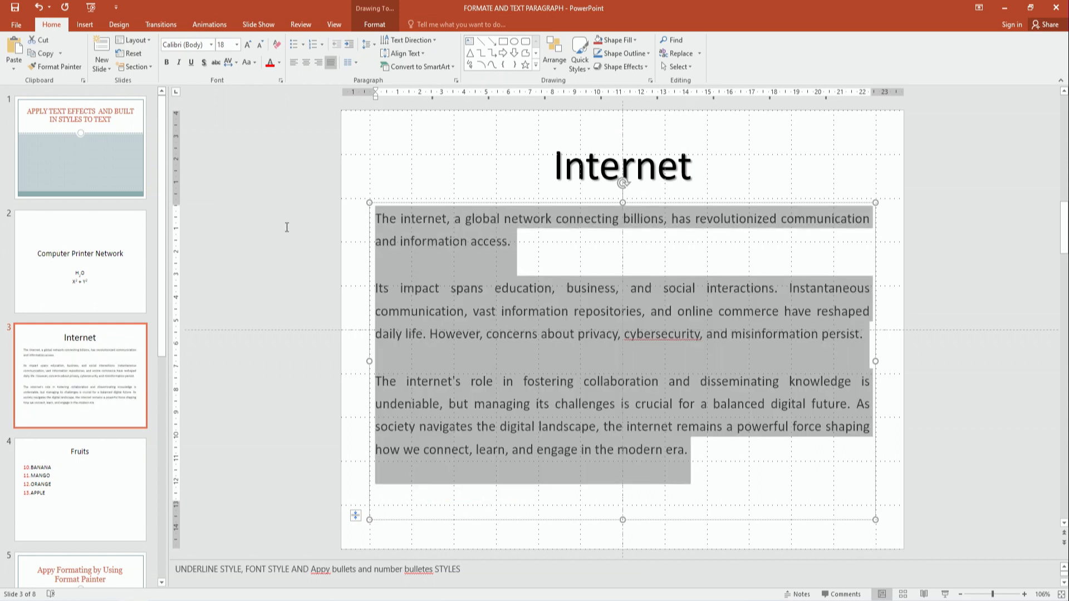
left_click(456, 81)
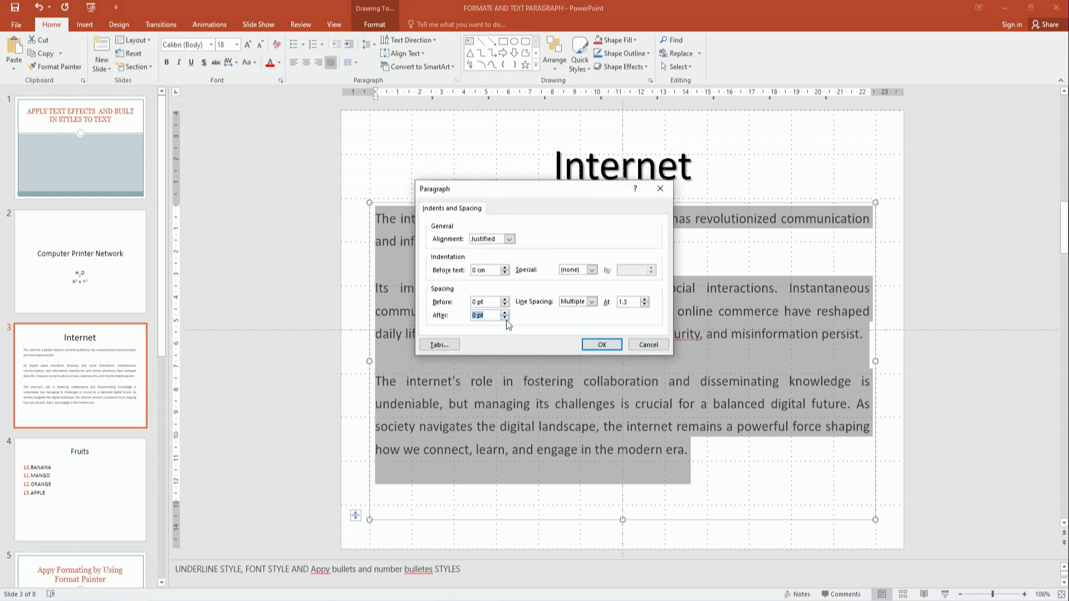
left_click(592, 305)
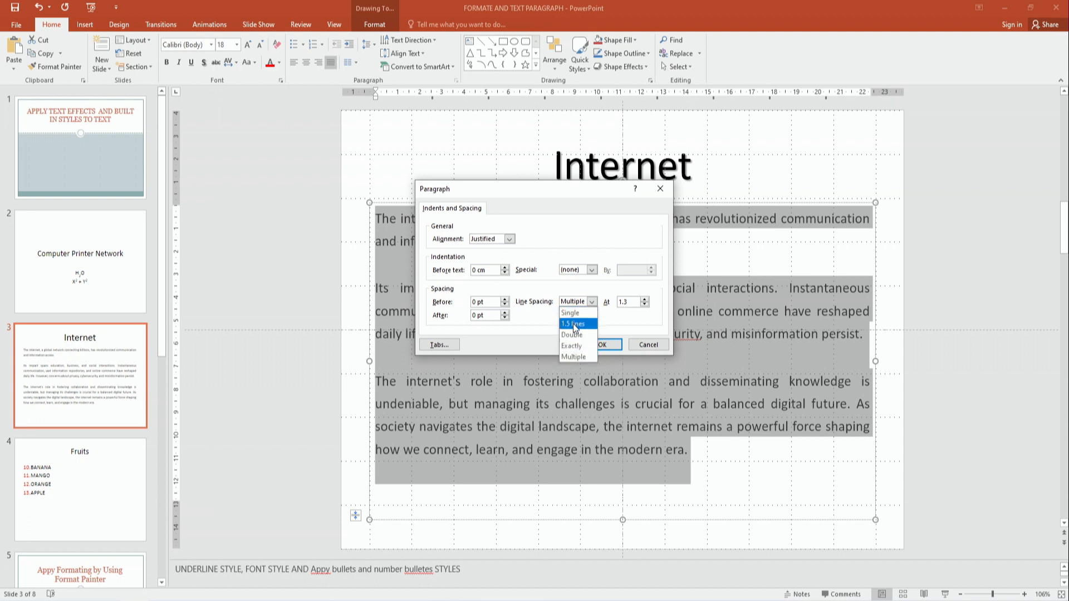
left_click(574, 324)
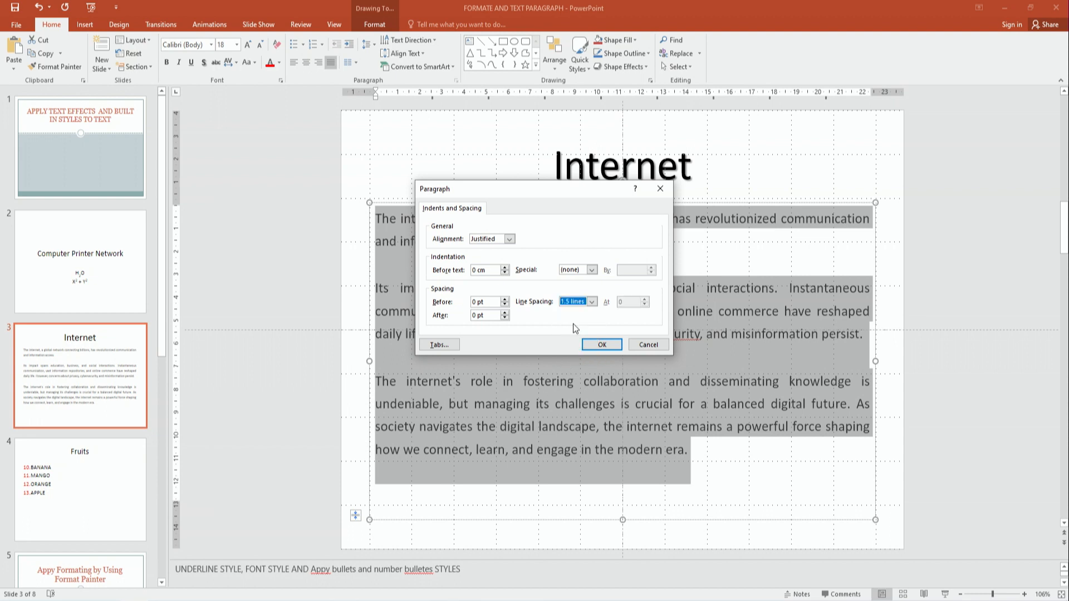
left_click(612, 345)
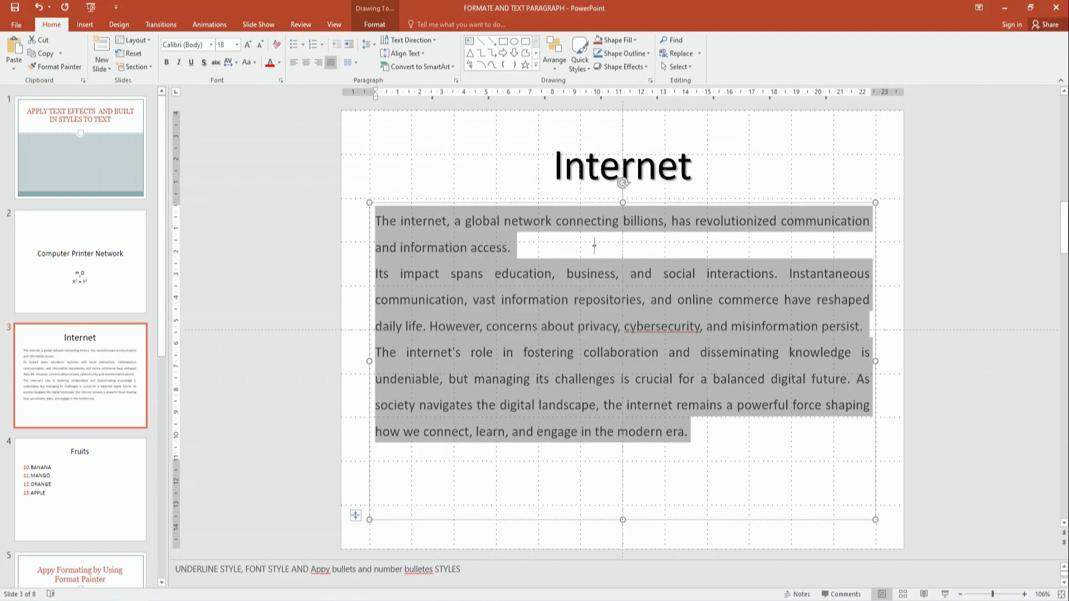
left_click(460, 246)
left_click_drag(379, 221, 538, 235)
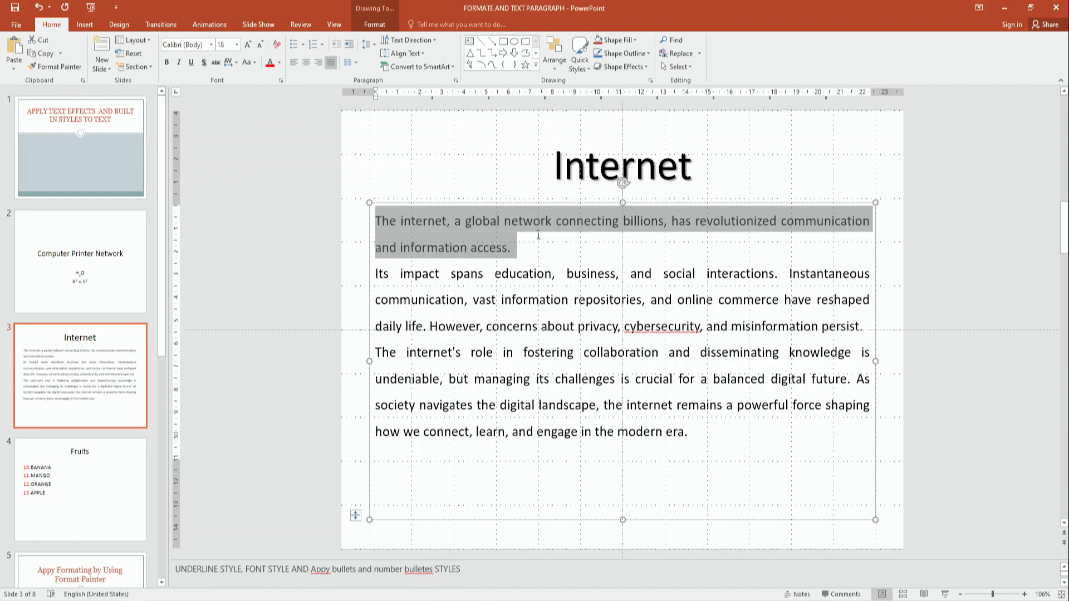
left_click(503, 299)
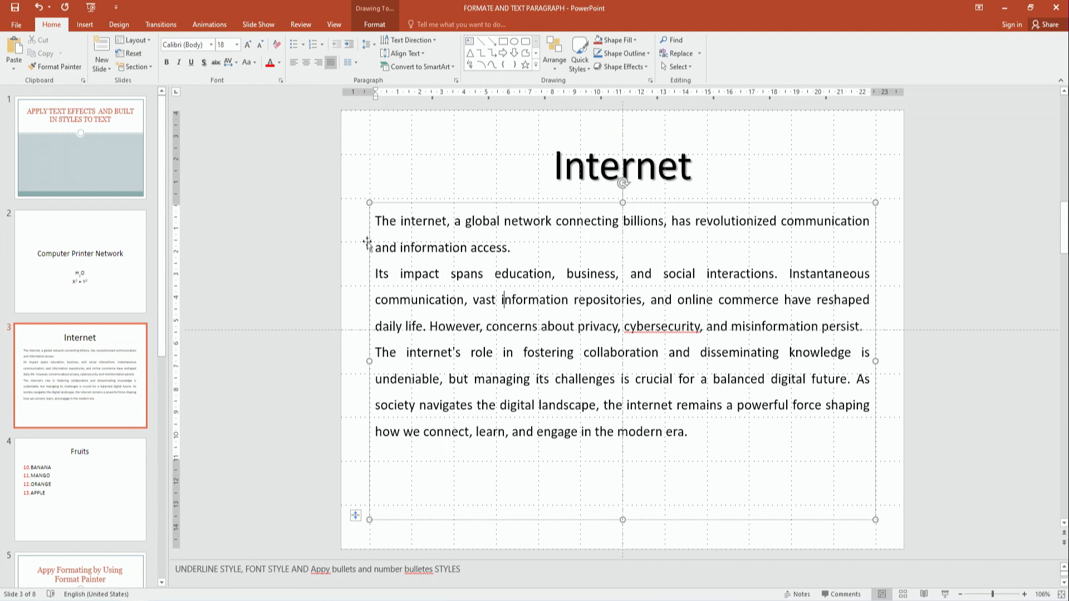
Set the line spacing of all the Internet body text to Double
left_click_drag(375, 222, 736, 468)
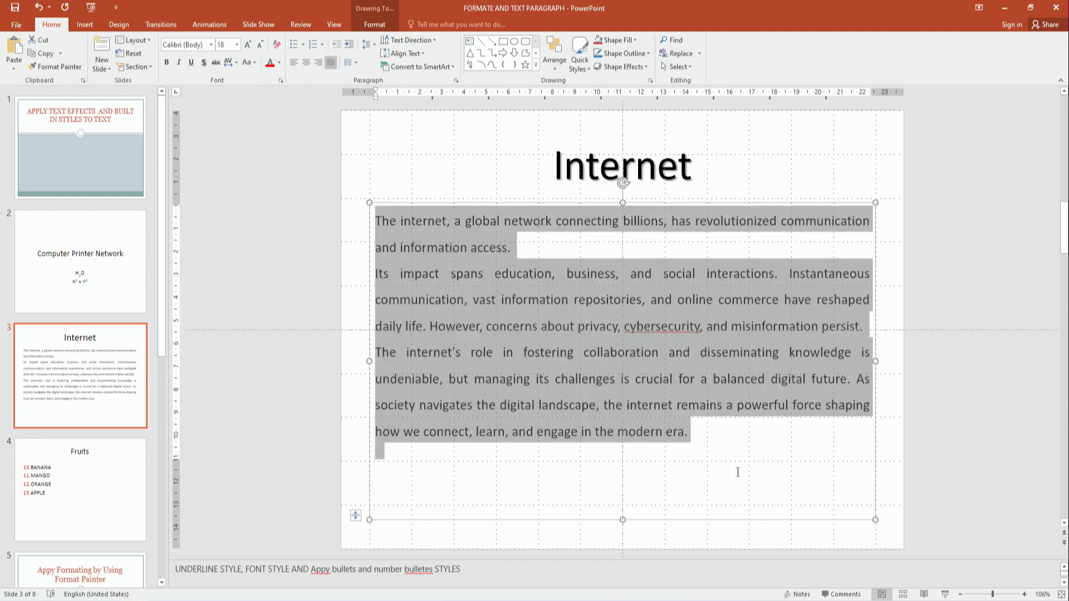
left_click(455, 81)
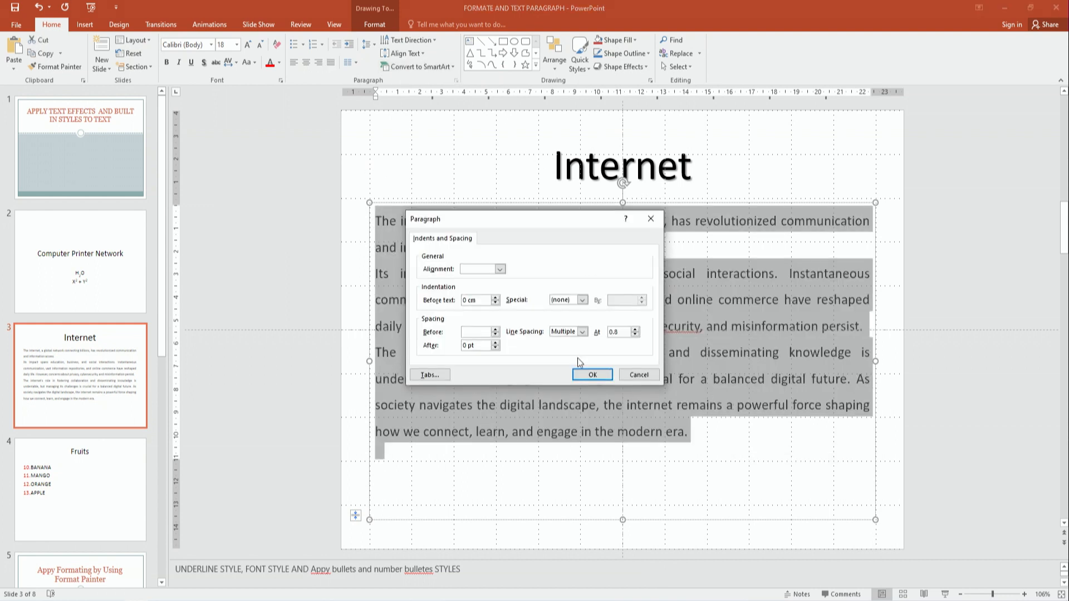
left_click(583, 332)
left_click(566, 359)
left_click(602, 379)
left_click(525, 312)
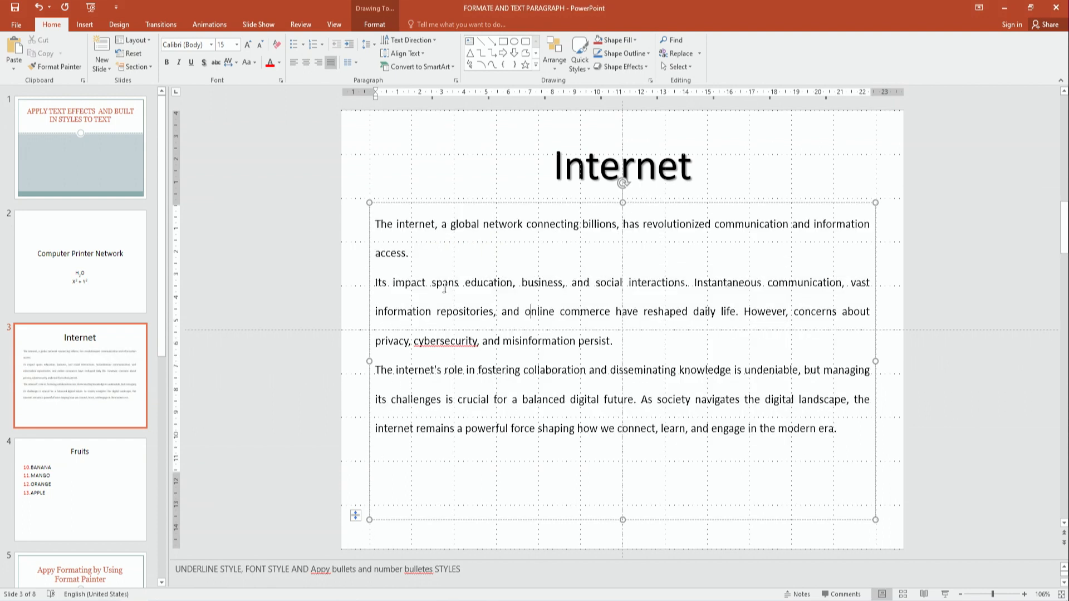
Set the line spacing of the Internet body paragraphs to Exactly 20 pt
left_click_drag(375, 223, 834, 439)
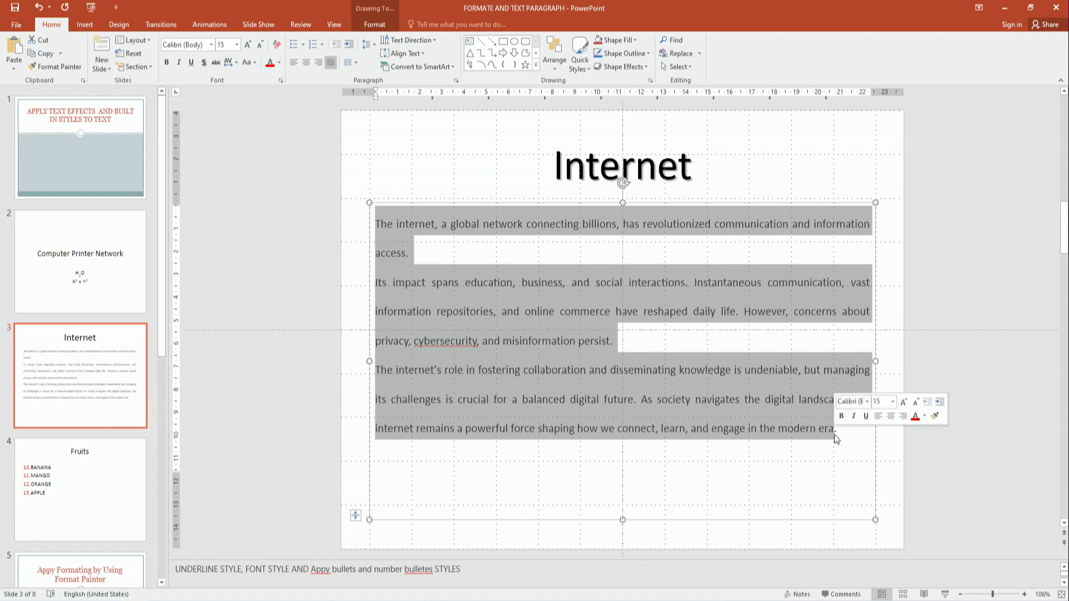
left_click(457, 80)
left_click(582, 332)
left_click(561, 370)
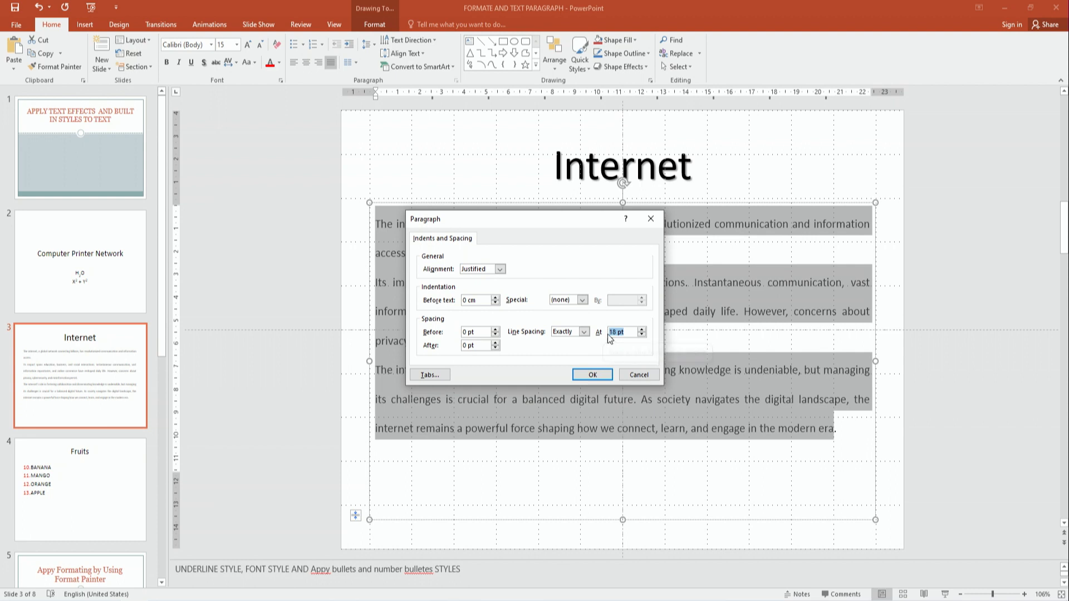
type("20")
left_click(599, 376)
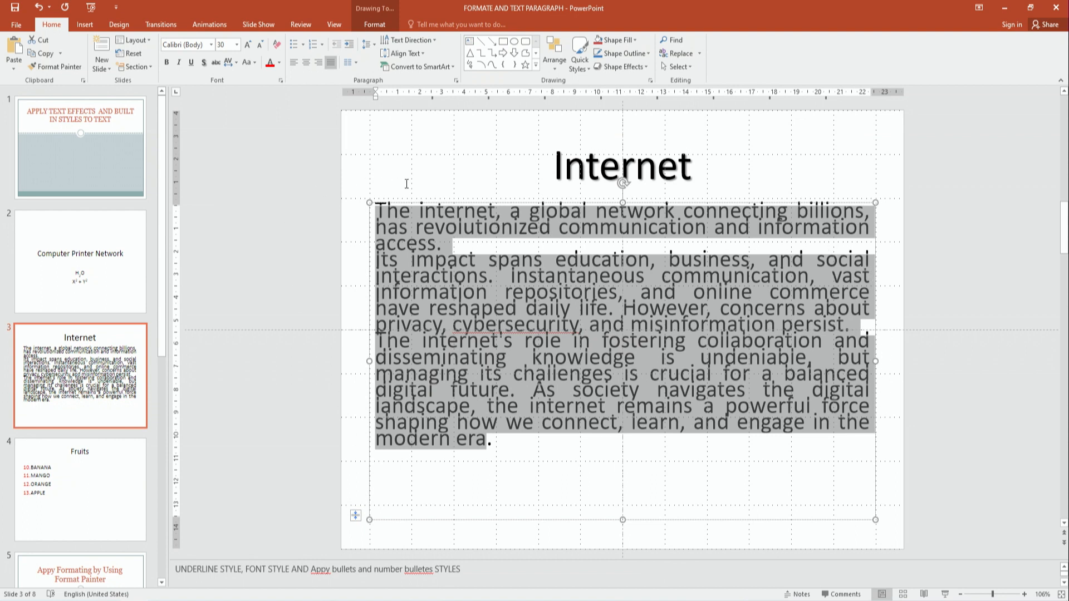
Set the line spacing of all the Internet body paragraphs to Multiple at 5
left_click(456, 80)
left_click(582, 331)
left_click(573, 386)
left_click_drag(468, 219, 462, 496)
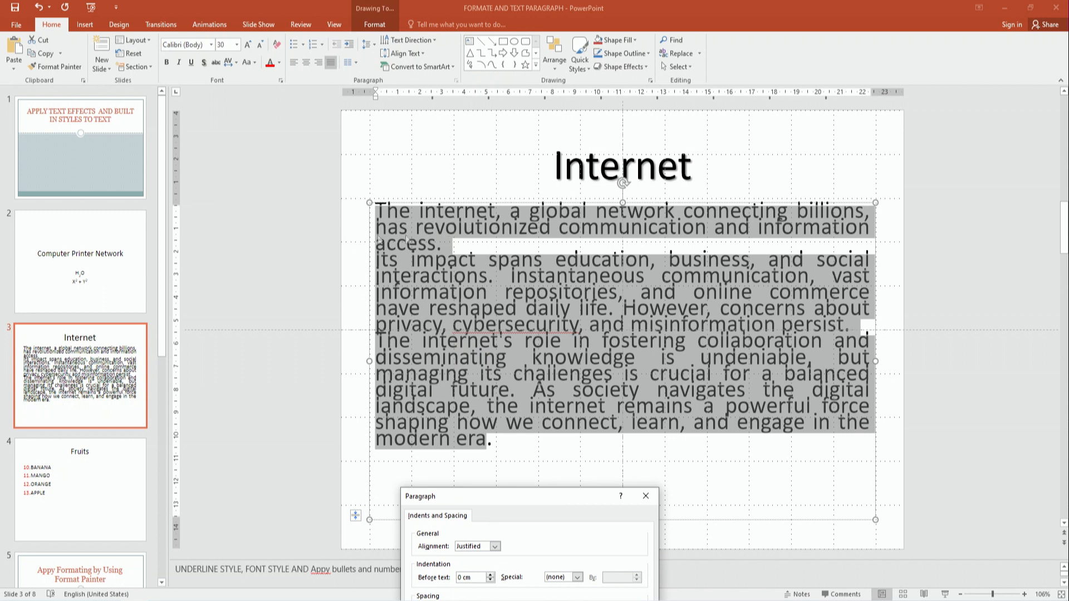
left_click_drag(598, 507, 613, 207)
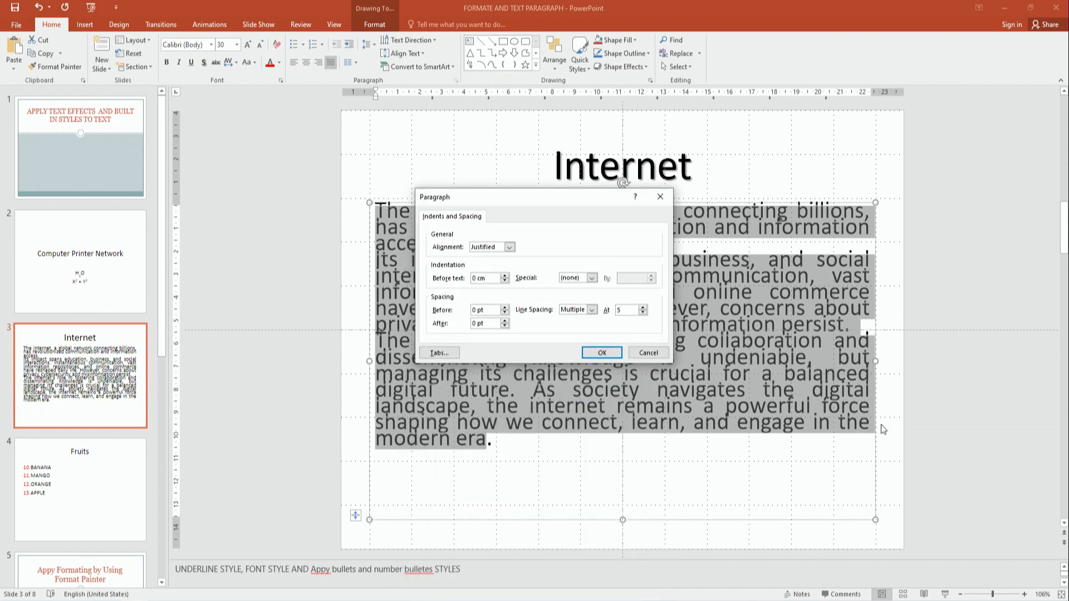
left_click(602, 352)
left_click(495, 329)
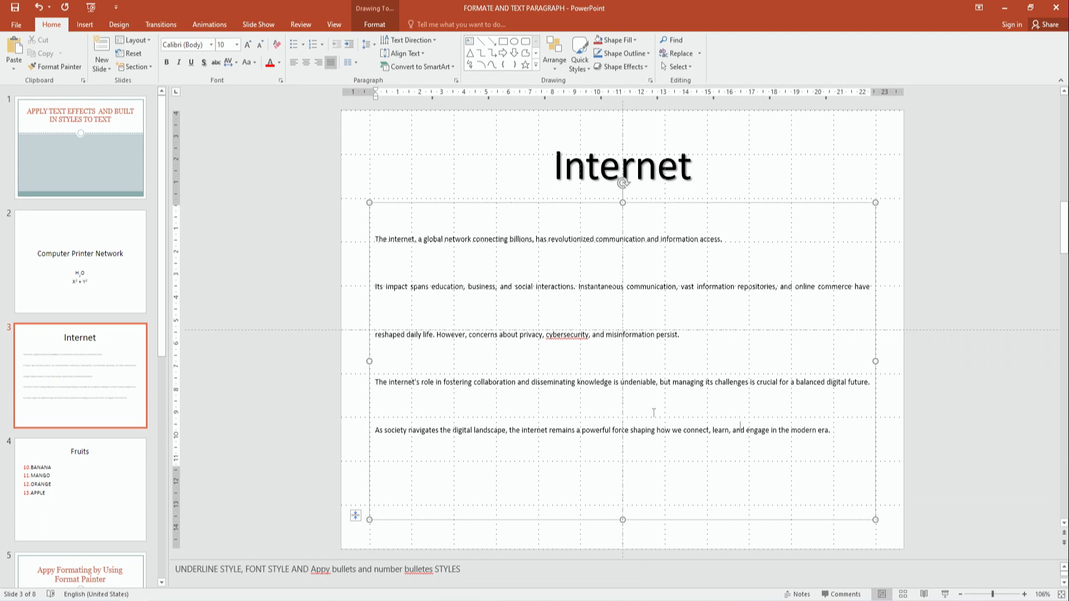
left_click_drag(848, 432, 306, 248)
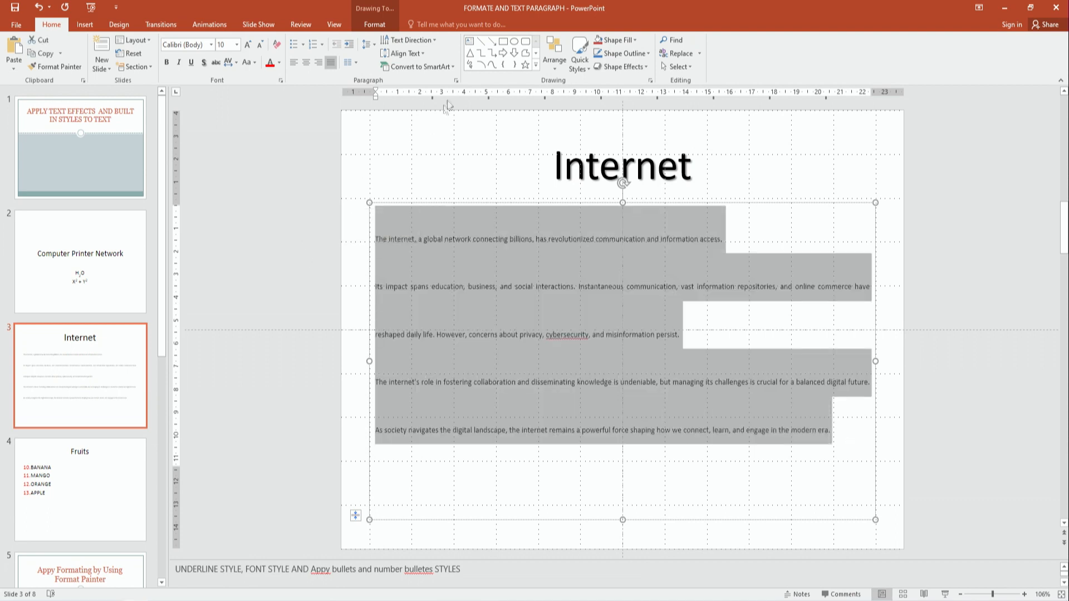
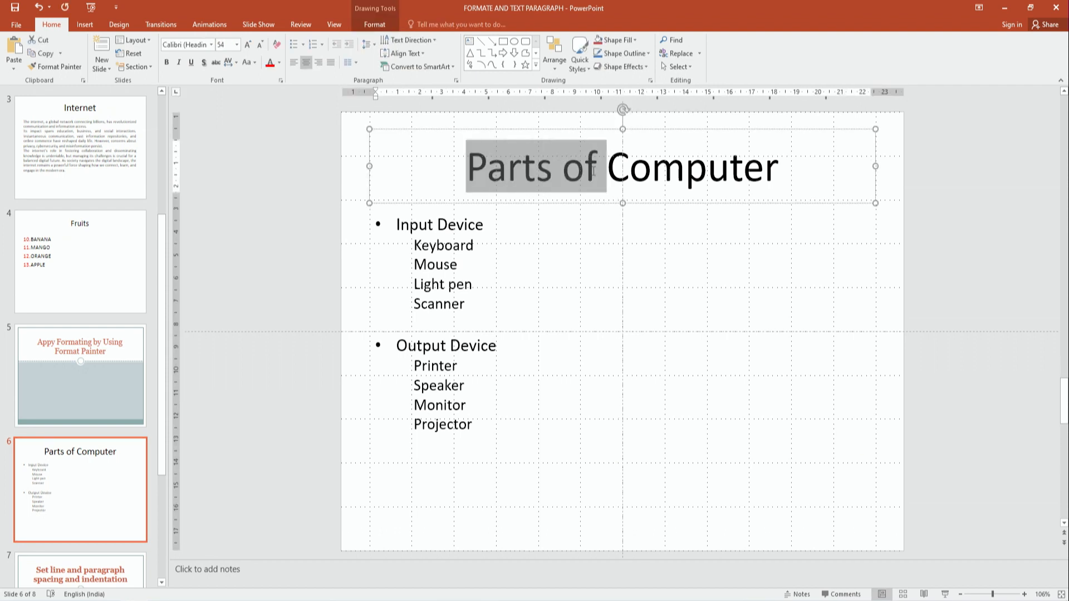
Make the words "Parts of" in the Parts of Computer slide title red, underlined and shadowed
left_click(270, 63)
left_click(191, 62)
left_click(203, 62)
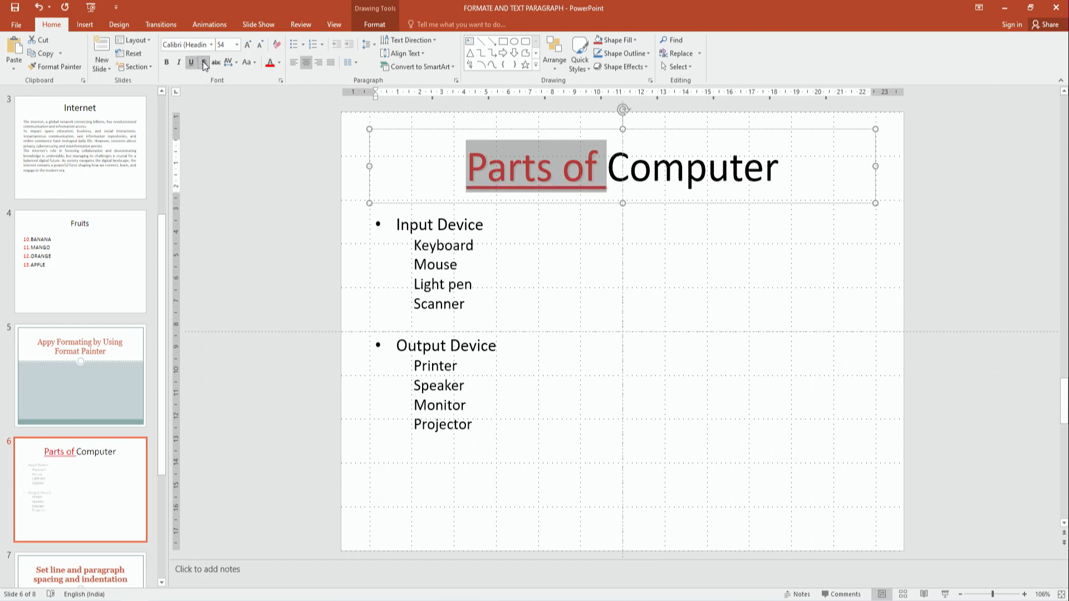
left_click(617, 226)
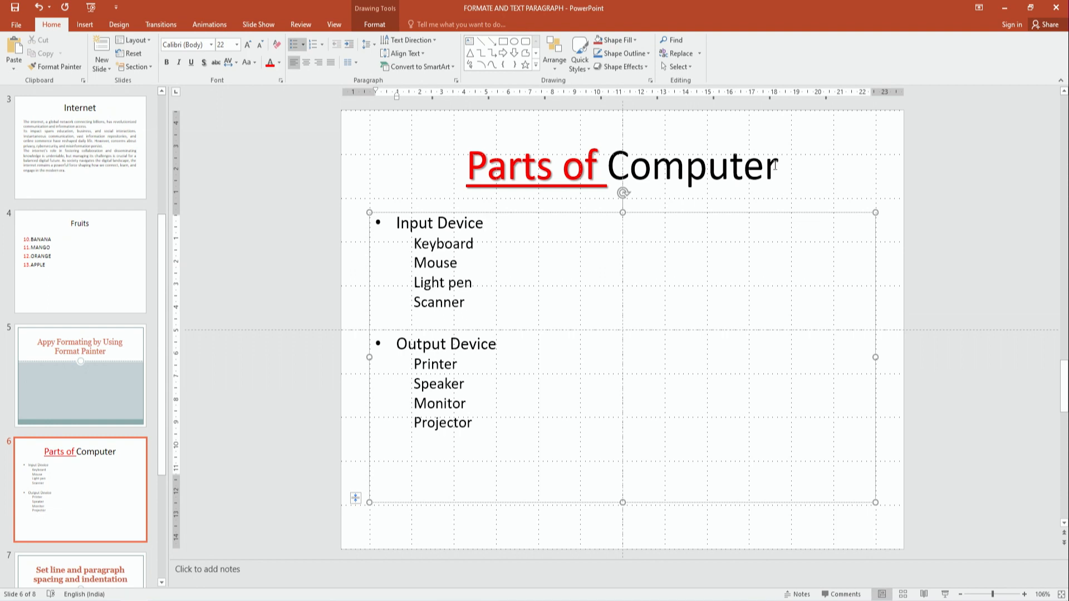
Make the title word "Computer" red, underlined and shadowed by hand, and undo those three changes
left_click_drag(607, 167, 785, 167)
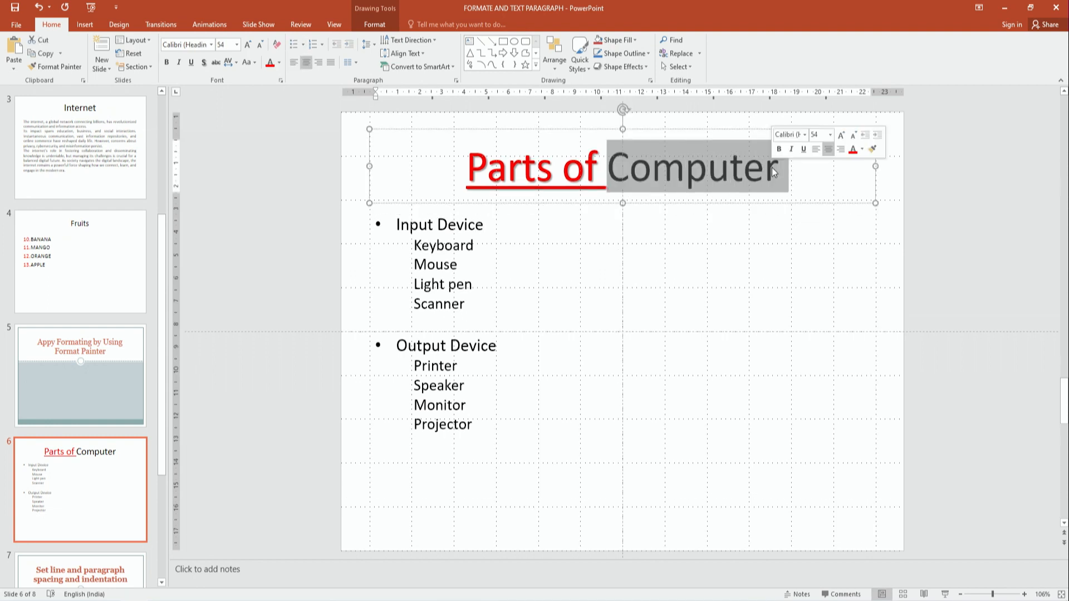
left_click(271, 64)
left_click(191, 64)
left_click(205, 66)
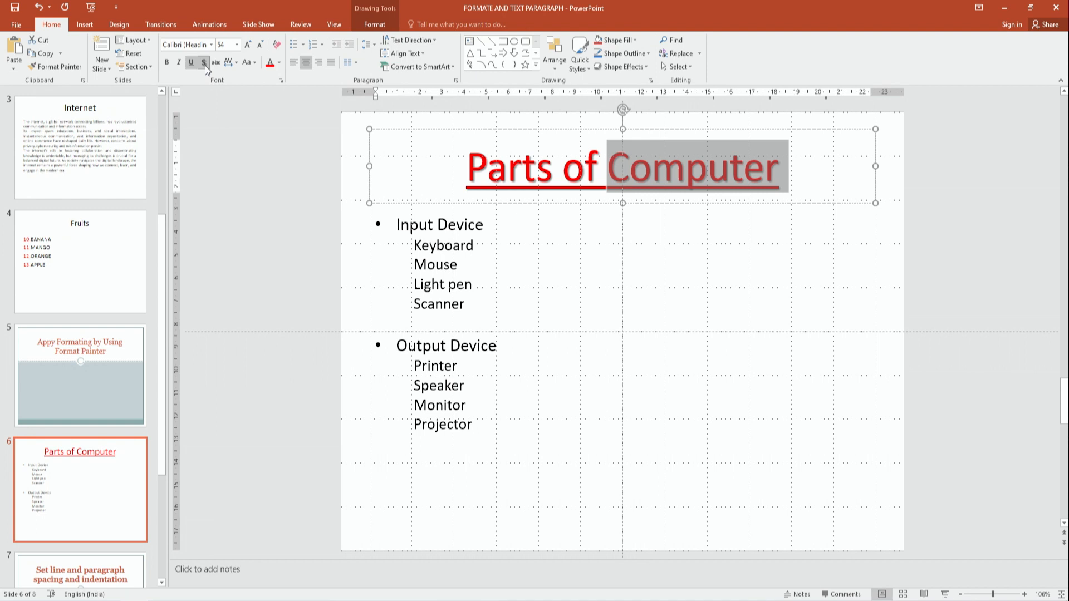
key("ctrl+z")
key("ctrl+z")
key("ctrl+z")
Copy the formatting of "Parts of" to the word "Computer" in the title with Format Painter
left_click_drag(467, 167, 600, 173)
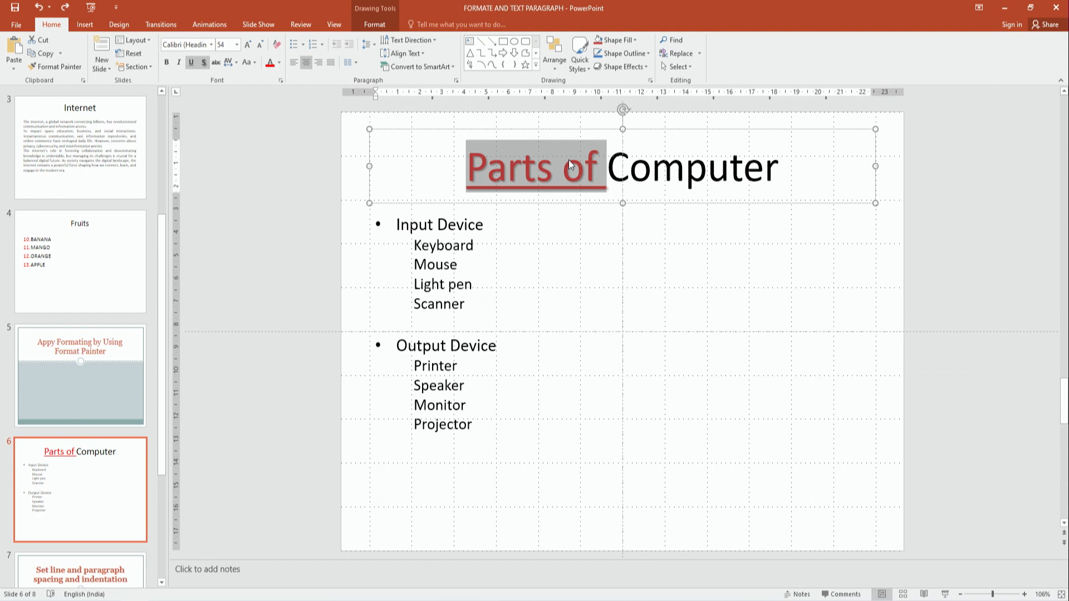
left_click(708, 169)
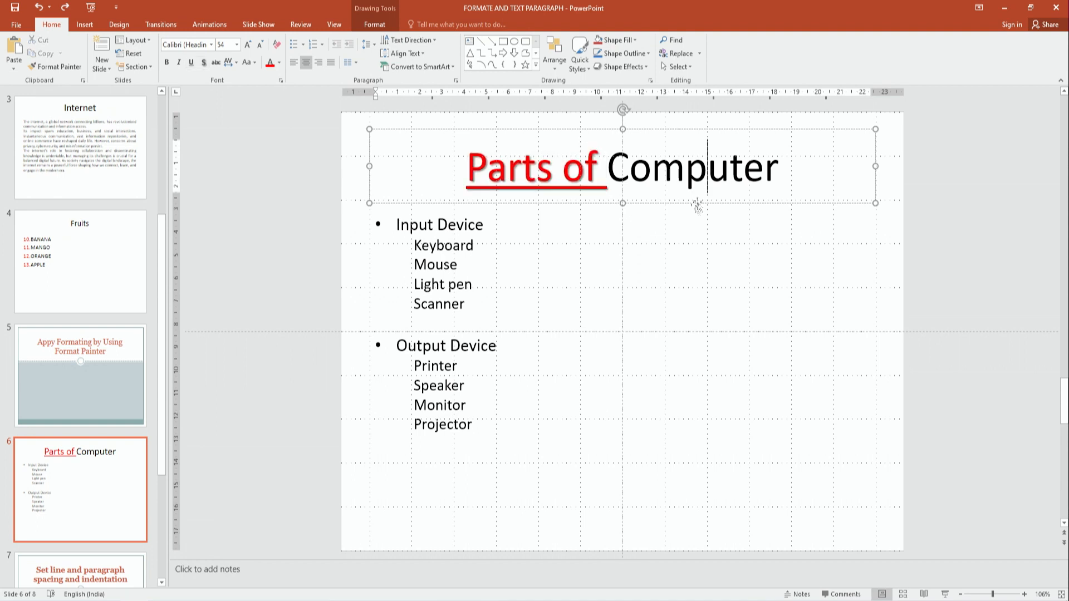
left_click_drag(612, 170, 789, 179)
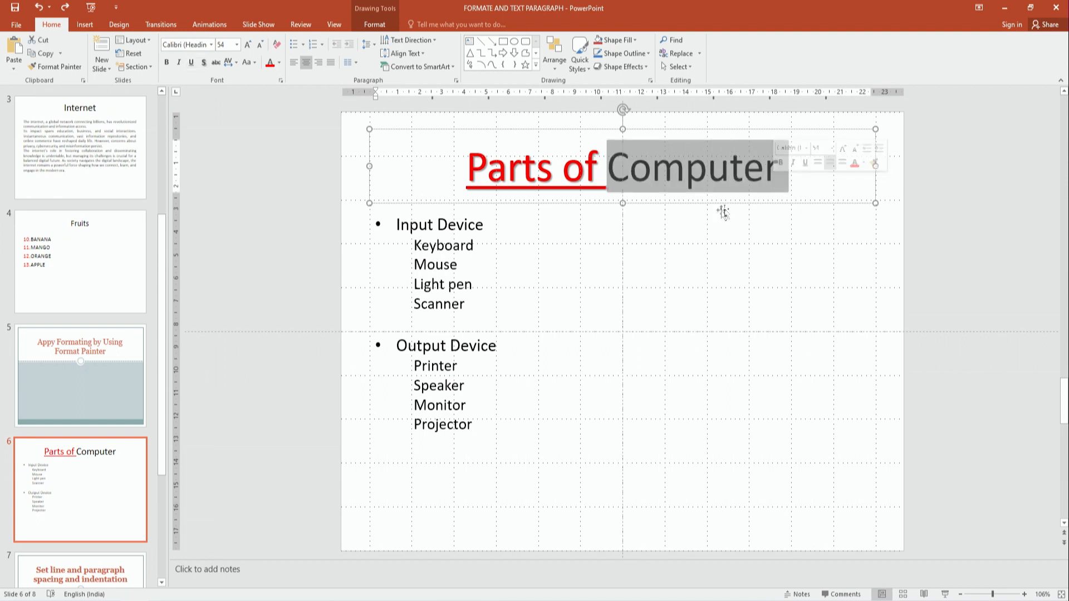
left_click(715, 222)
left_click(469, 167)
left_click_drag(468, 167, 606, 180)
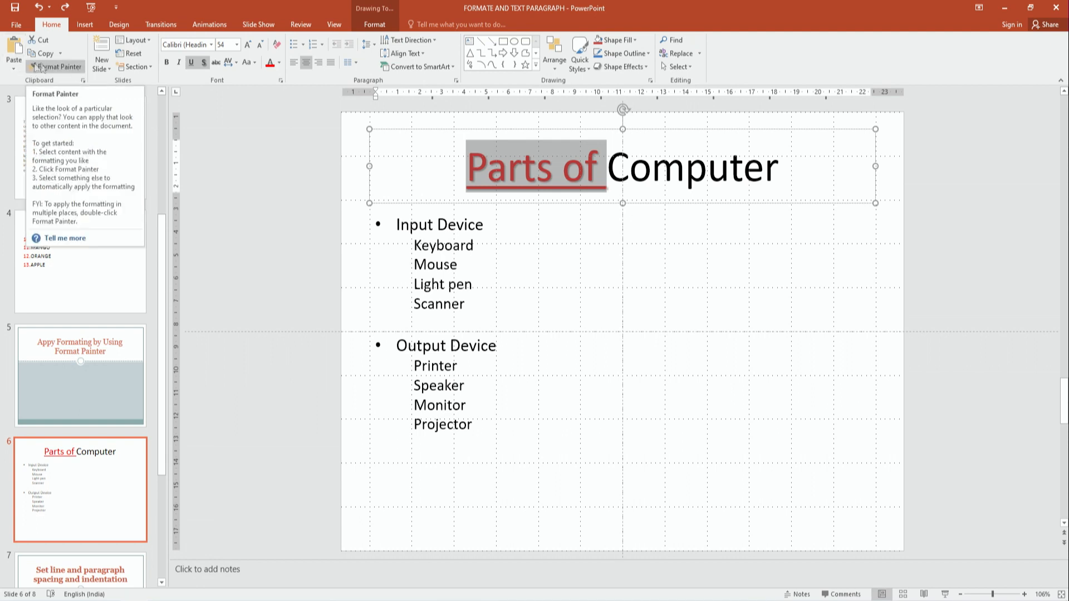
left_click(70, 72)
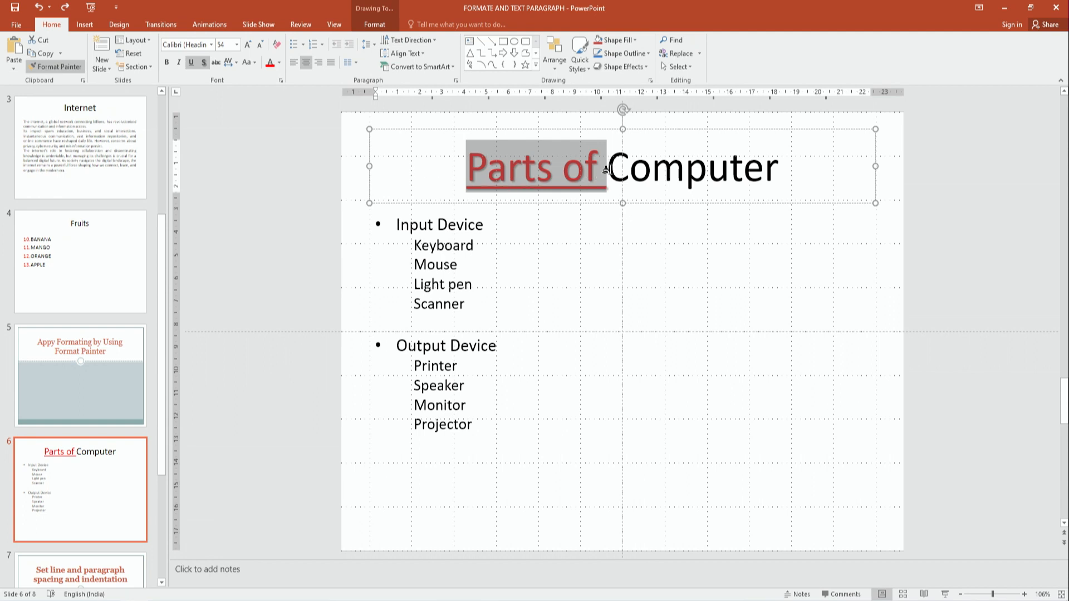
left_click_drag(609, 167, 771, 174)
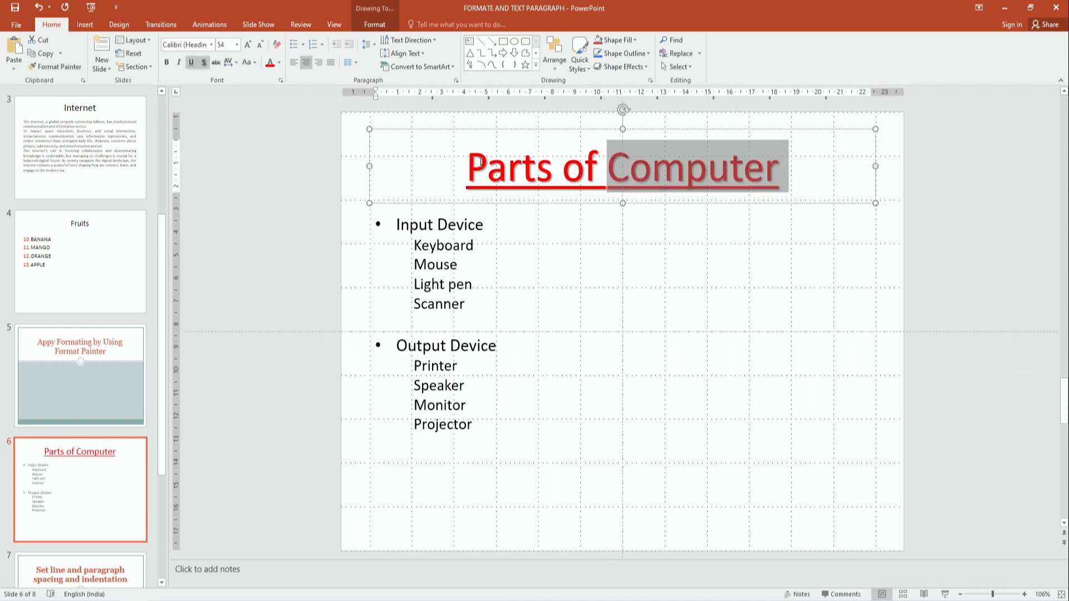
left_click(776, 168)
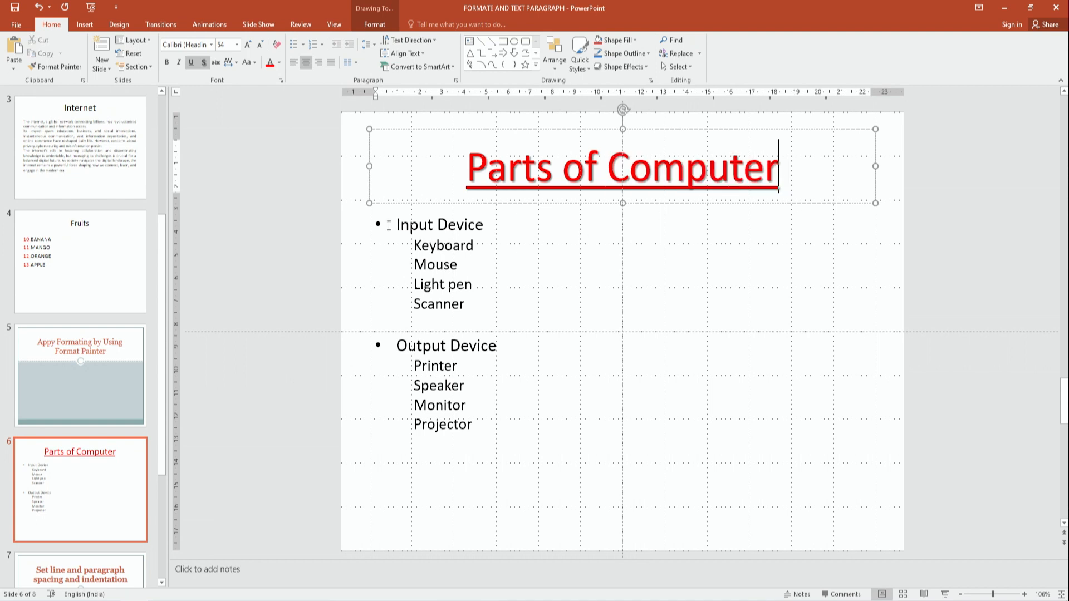
Make the "Input Device" bullet heading green, bold, italic, underlined and shadowed
left_click_drag(397, 224, 495, 226)
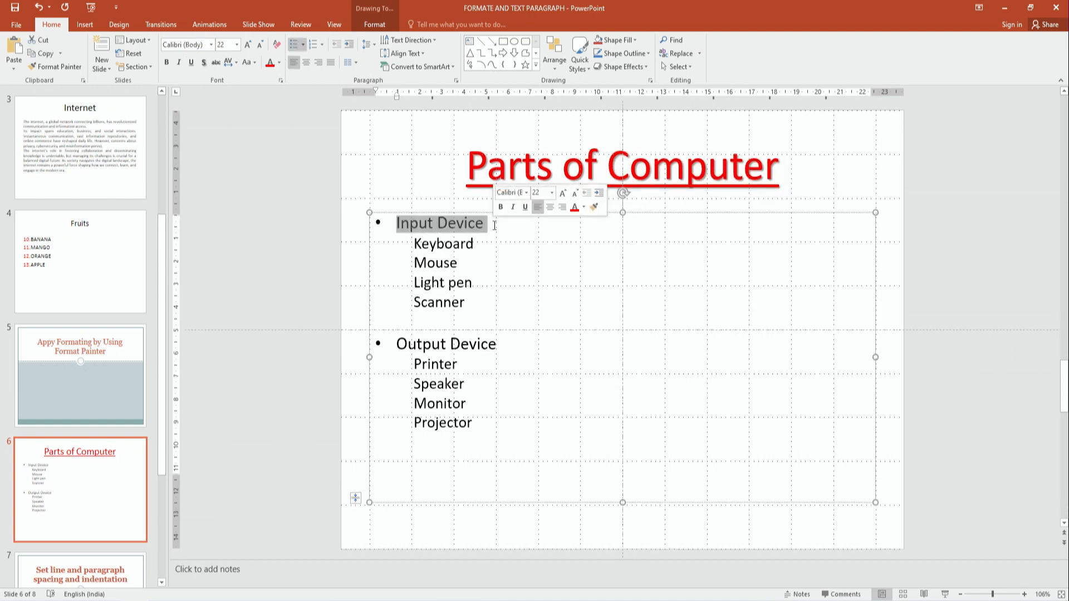
left_click(279, 63)
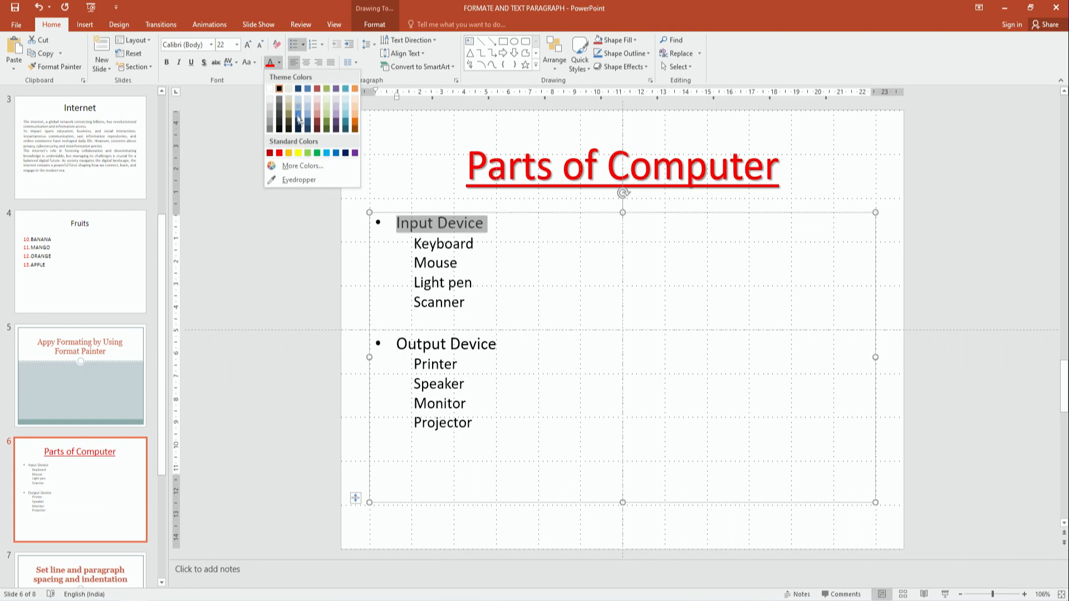
left_click(318, 155)
left_click(193, 65)
left_click(166, 63)
left_click(179, 63)
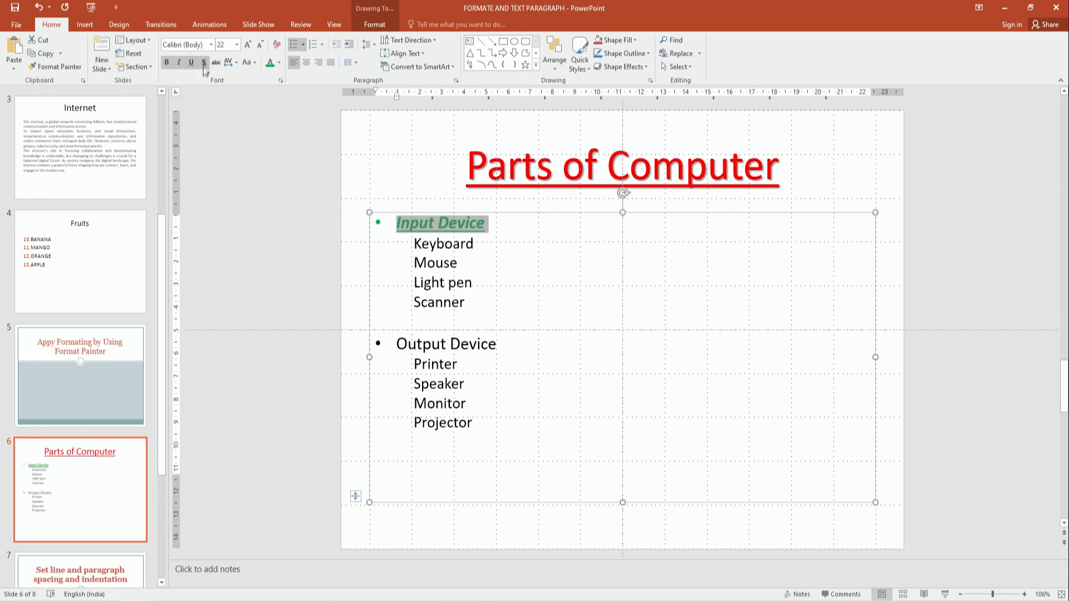
left_click(205, 63)
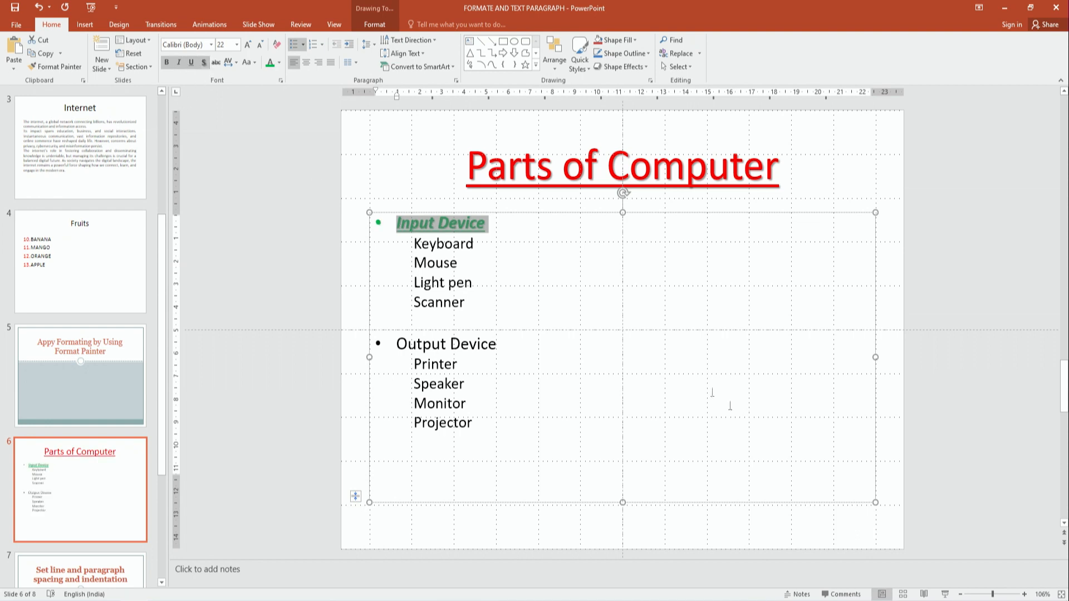
Copy the formatting of the "Input Device" heading to the "Output Device" heading with Format Painter
left_click(494, 224)
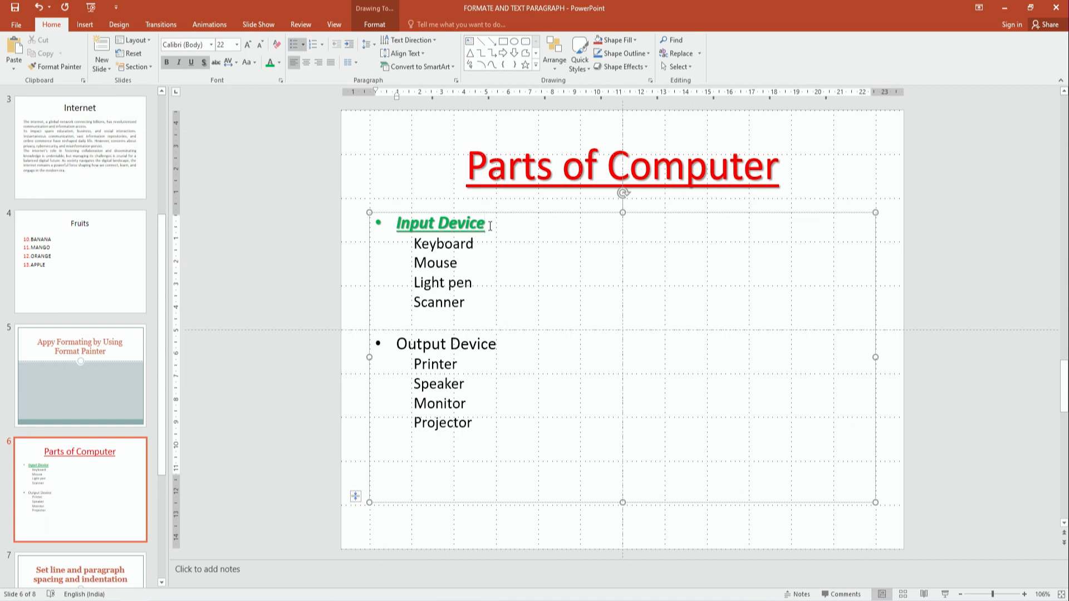
left_click_drag(491, 225, 410, 226)
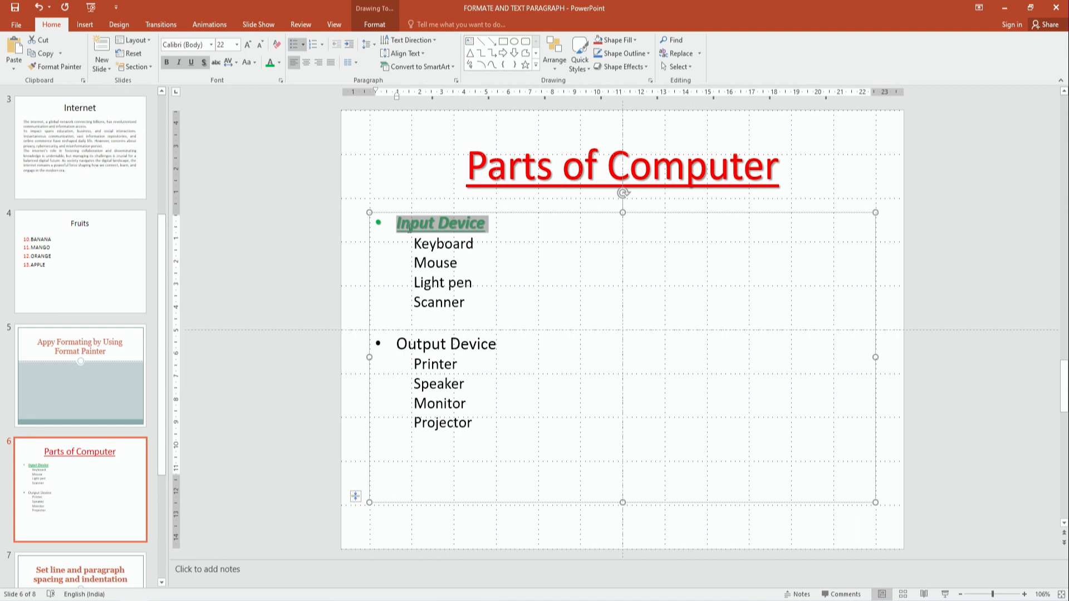
left_click(57, 66)
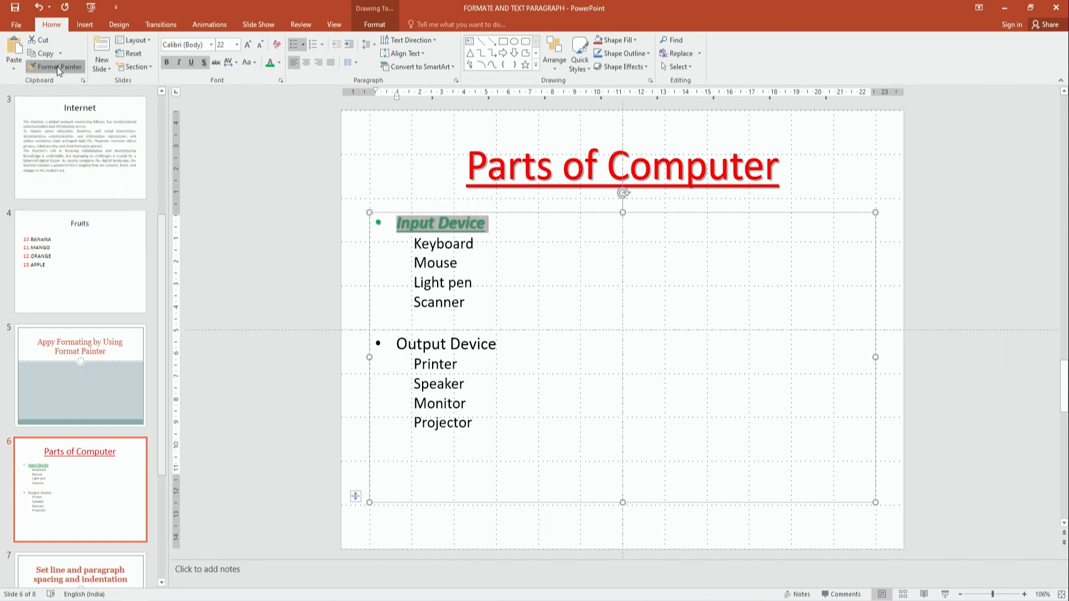
left_click_drag(398, 346, 496, 344)
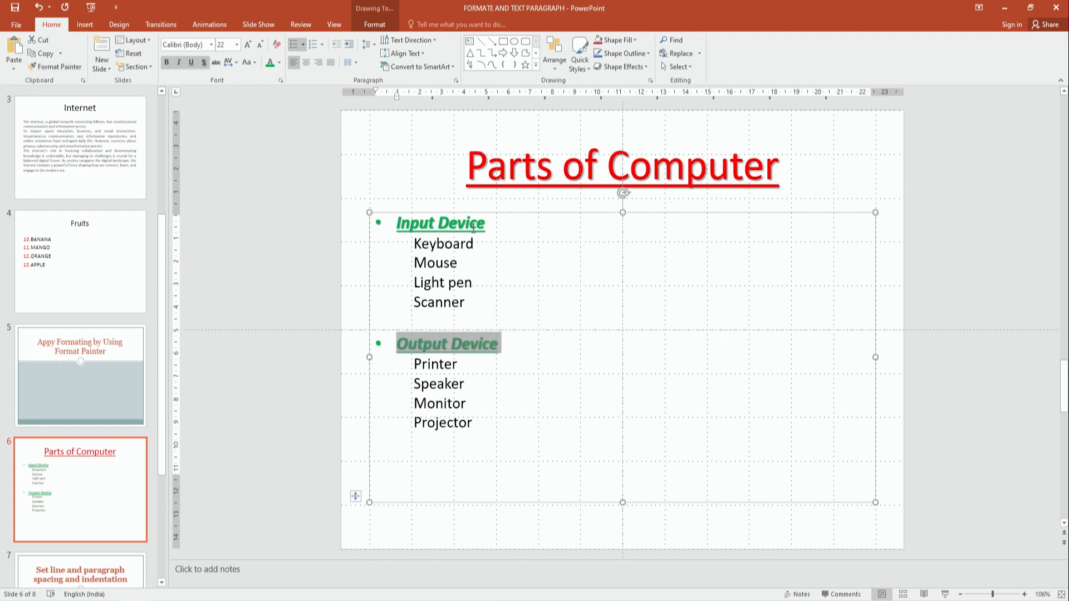
left_click(508, 344)
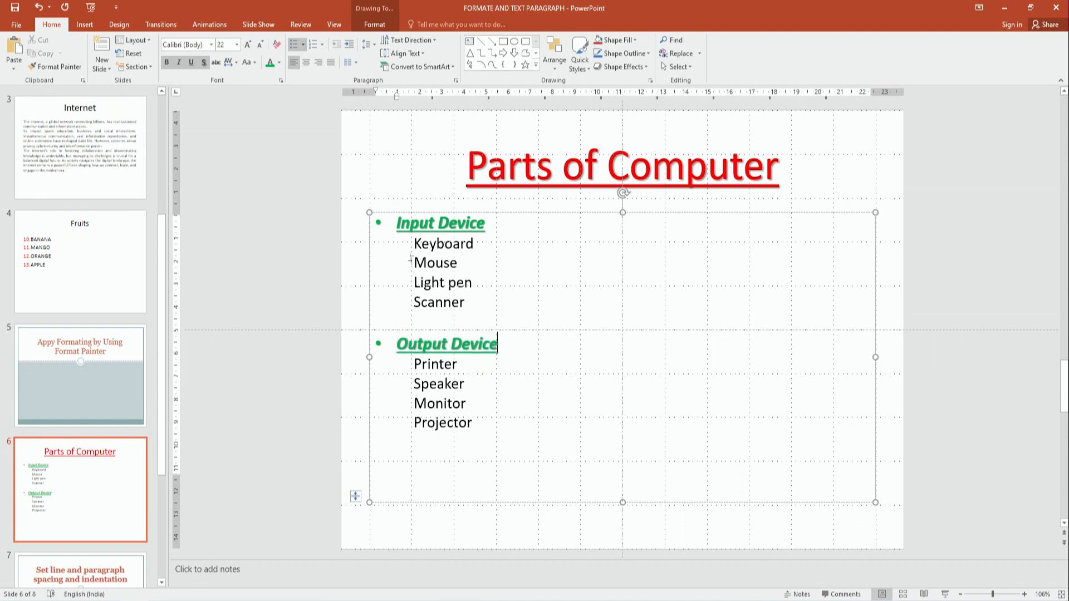
Make the "Keyboard" item under Input Device blue, bold, italic, underlined and shadowed
left_click_drag(413, 243, 451, 304)
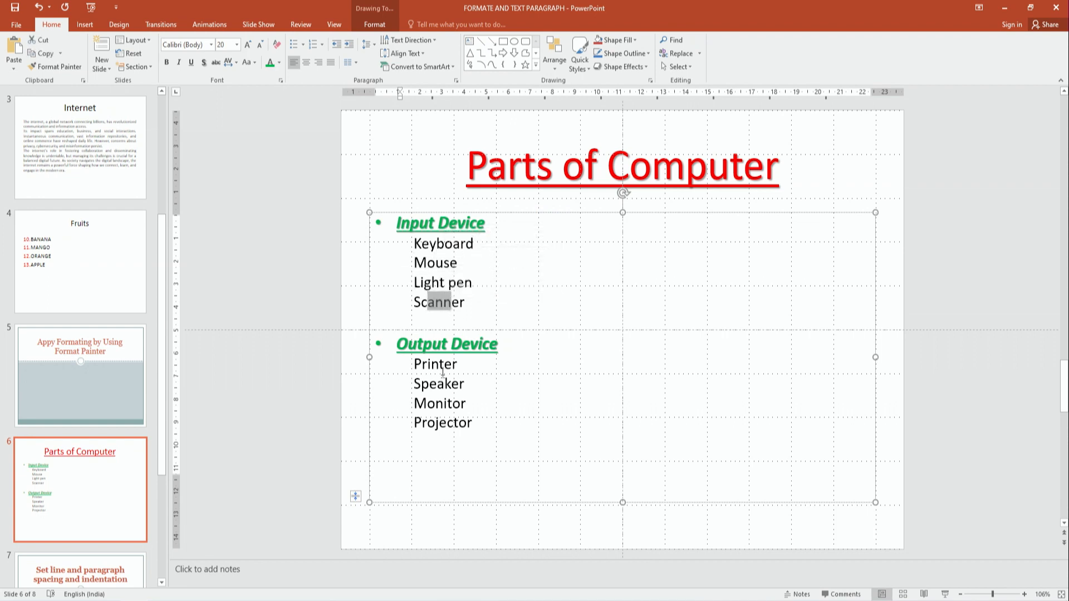
left_click(409, 244)
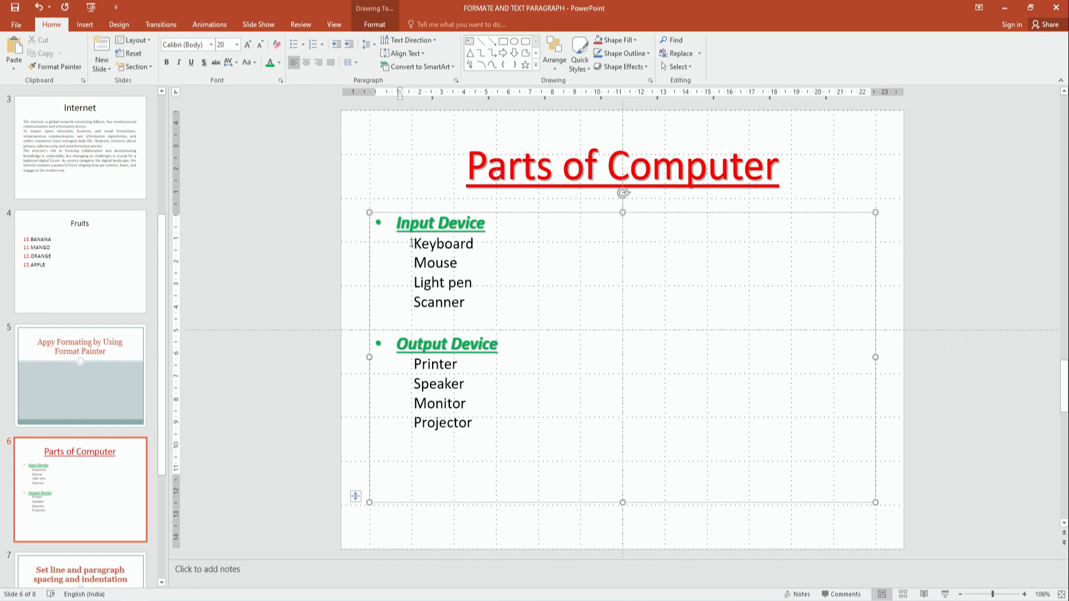
left_click_drag(412, 244, 475, 249)
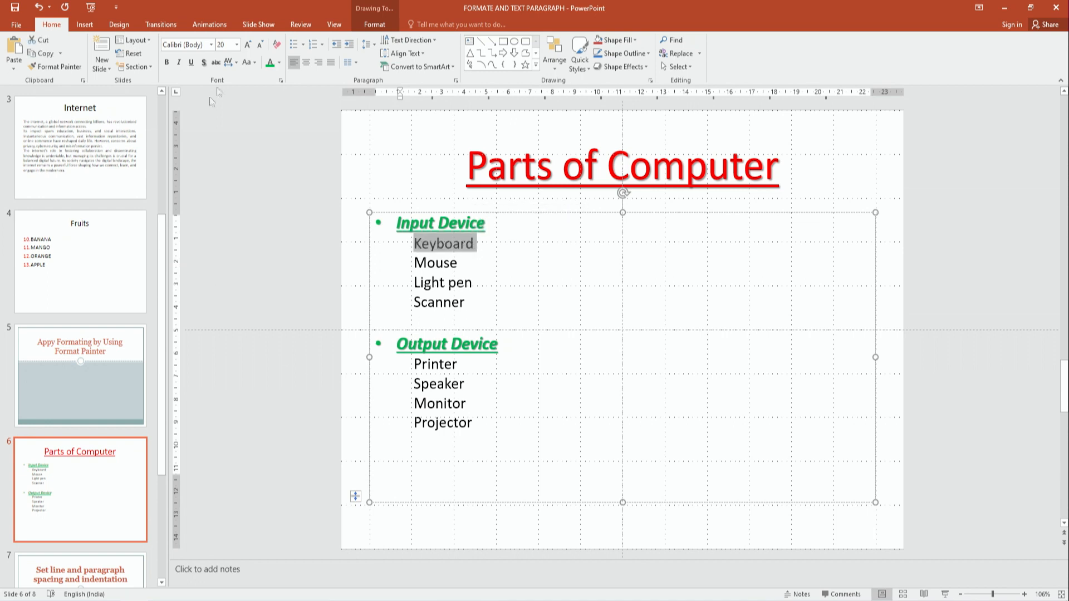
left_click(280, 62)
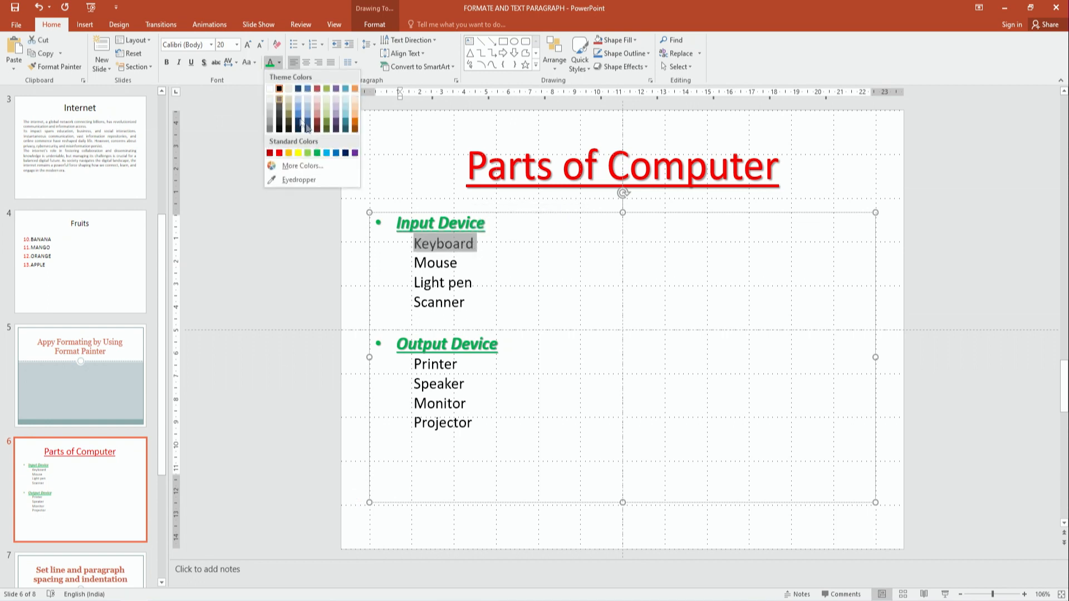
left_click(336, 153)
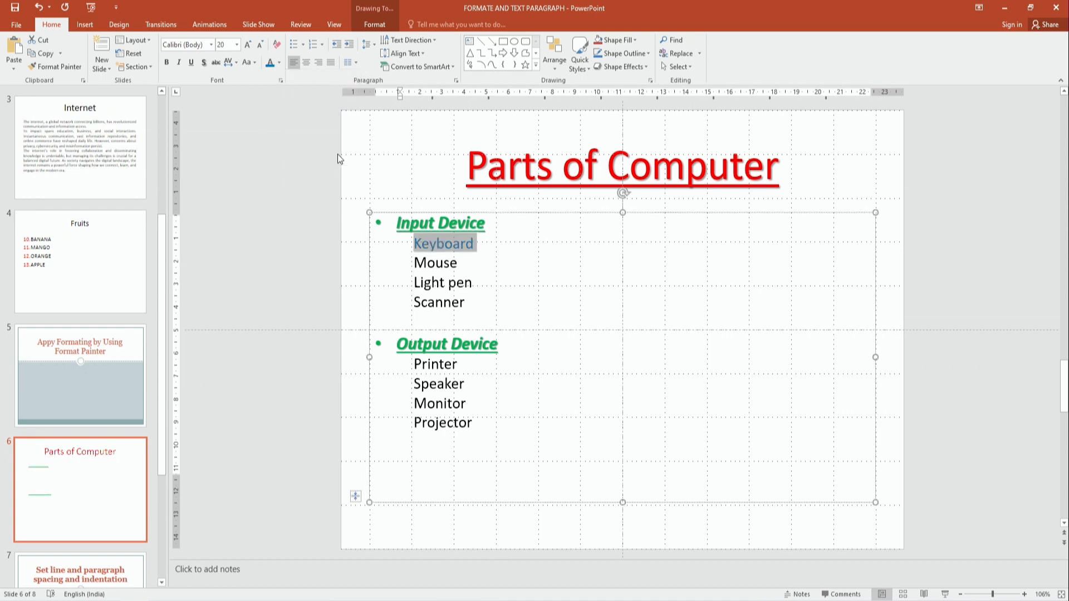
left_click(166, 63)
left_click(179, 63)
left_click(191, 63)
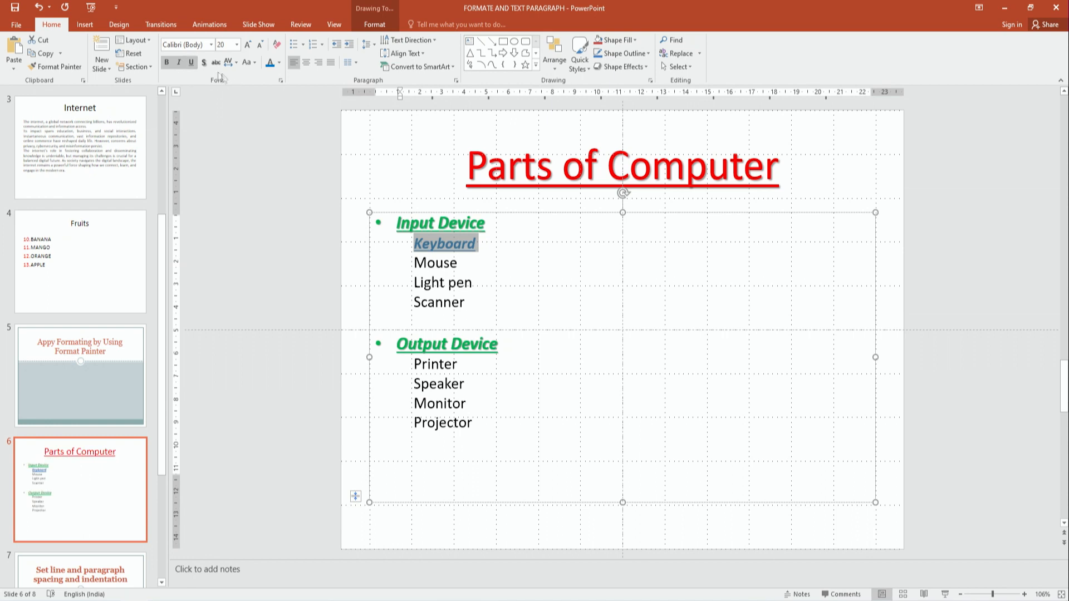
left_click(203, 65)
Copy the formatting of the "Keyboard" item to the "Mouse" item under Input Device with Format Painter
left_click(411, 245)
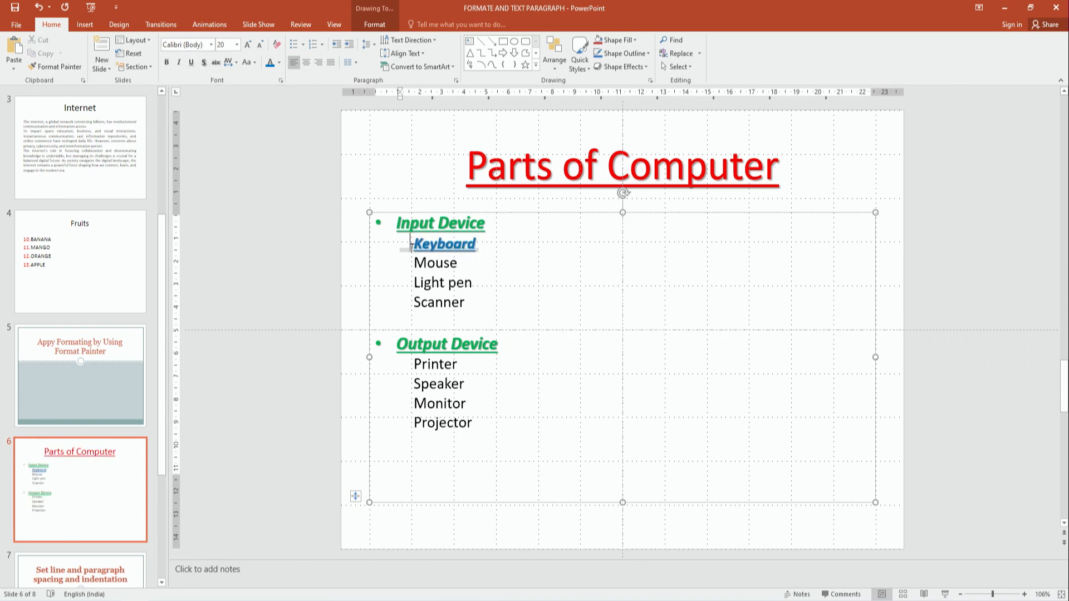
left_click_drag(411, 244, 460, 248)
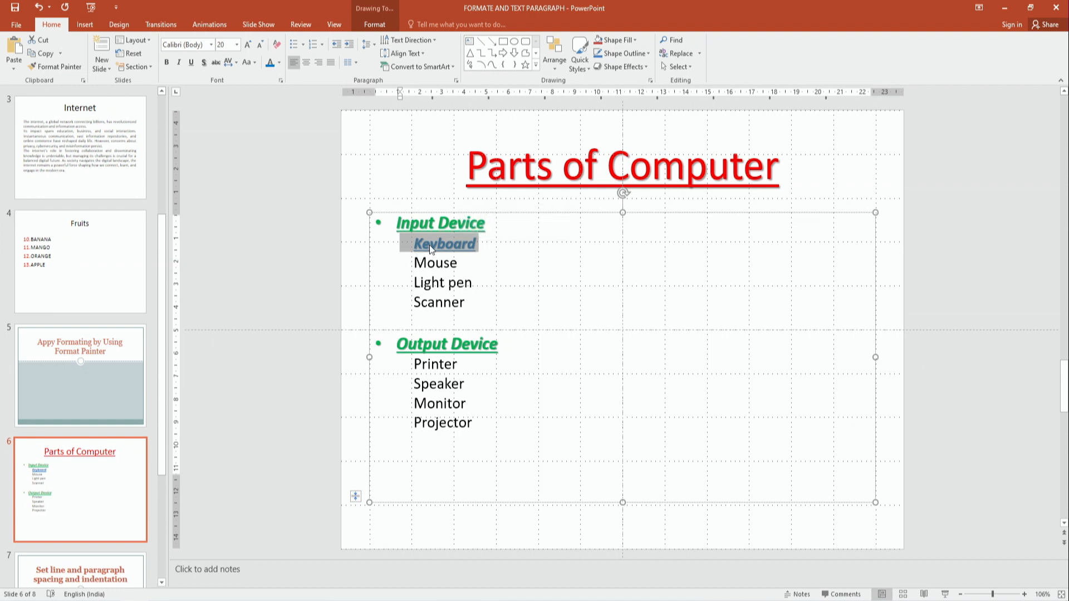
left_click_drag(414, 245, 479, 246)
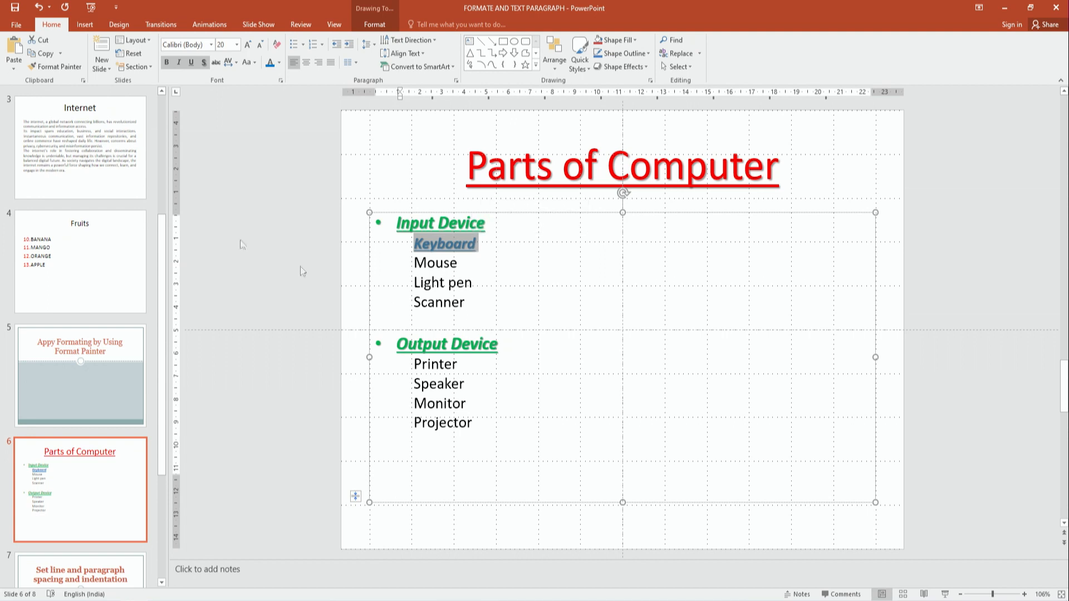
left_click(69, 63)
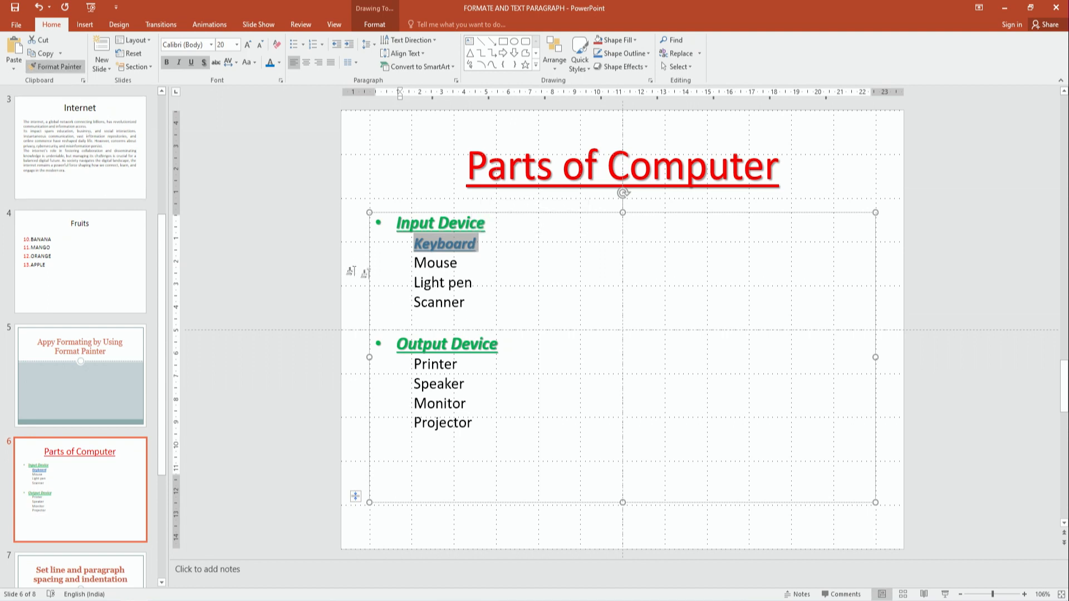
left_click_drag(413, 263, 452, 261)
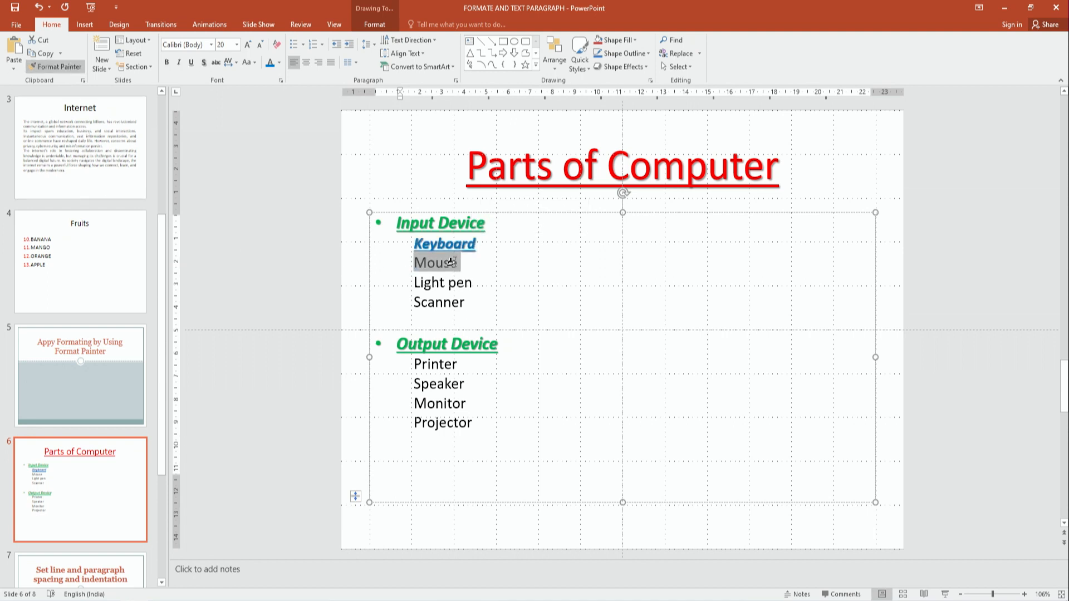
left_click_drag(451, 261, 458, 263)
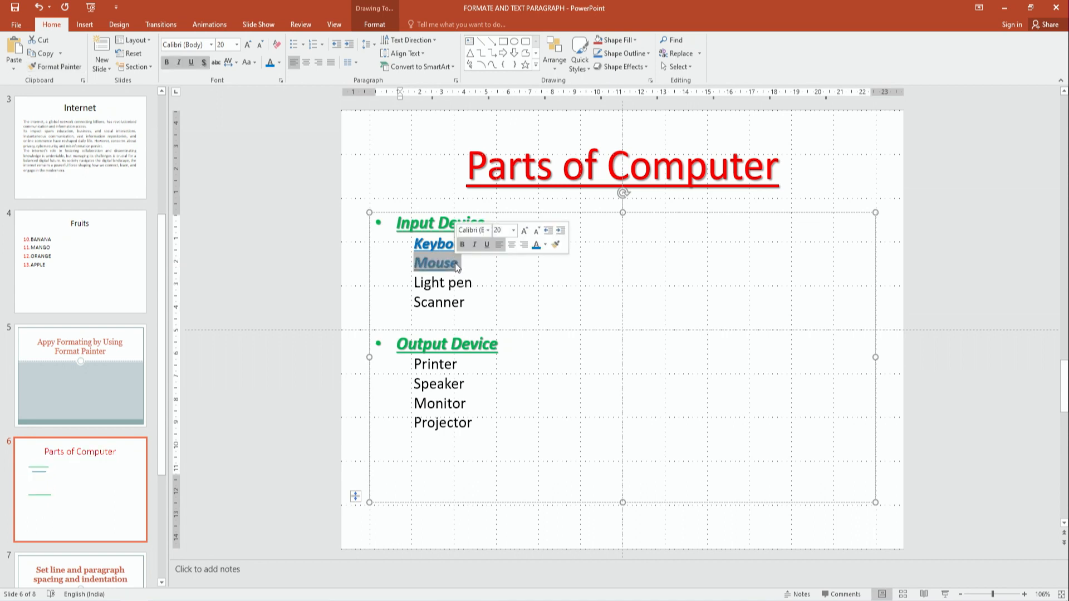
left_click(458, 263)
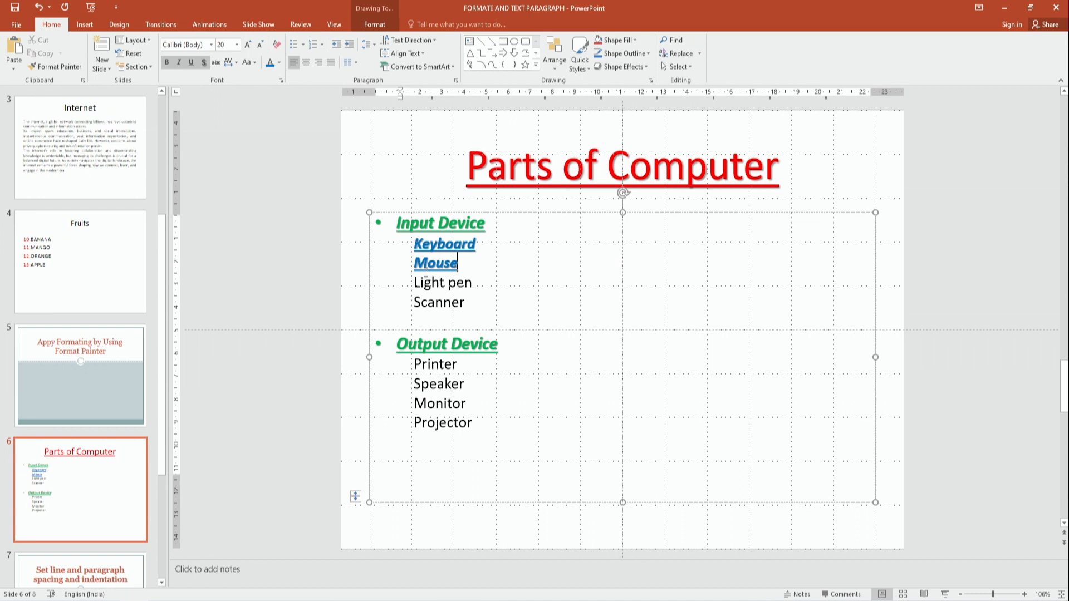
Copy the formatting of the "Mouse" item to the "Light pen" item with Format Painter
left_click_drag(414, 263, 460, 262)
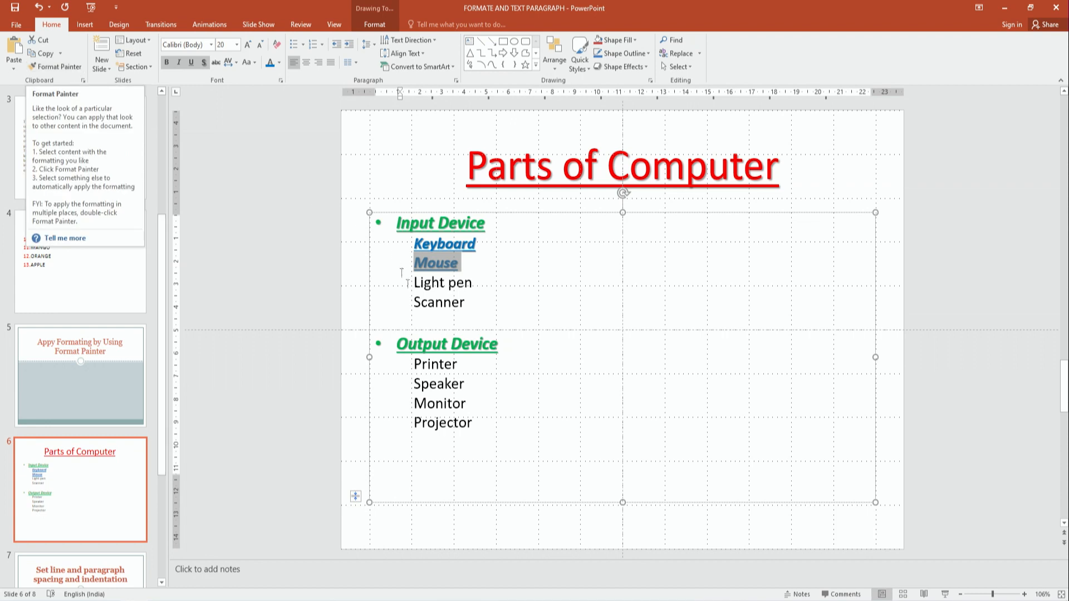
left_click(482, 270)
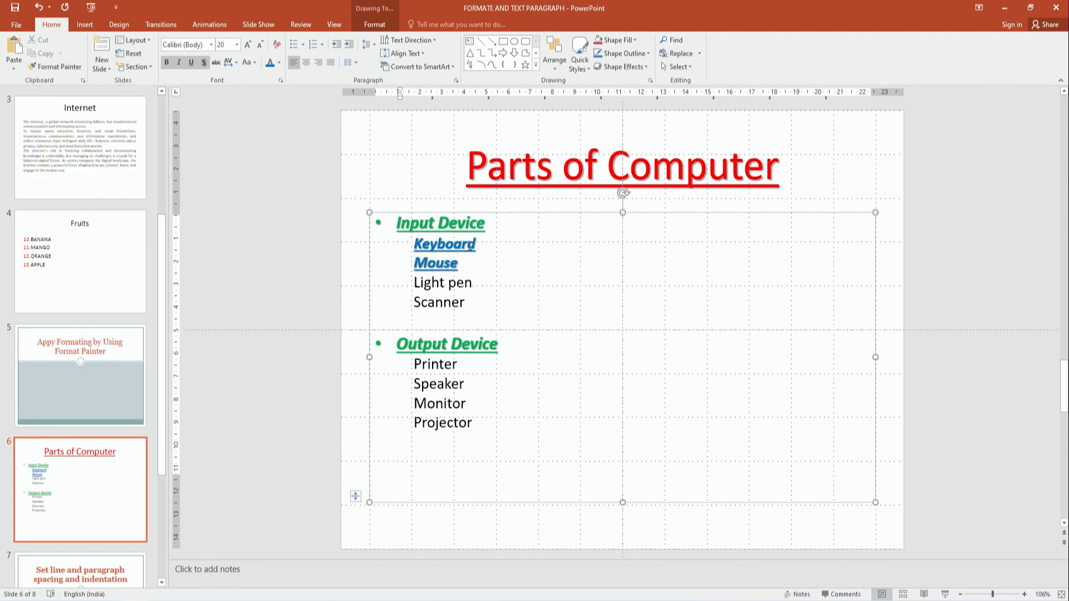
left_click_drag(411, 265, 456, 257)
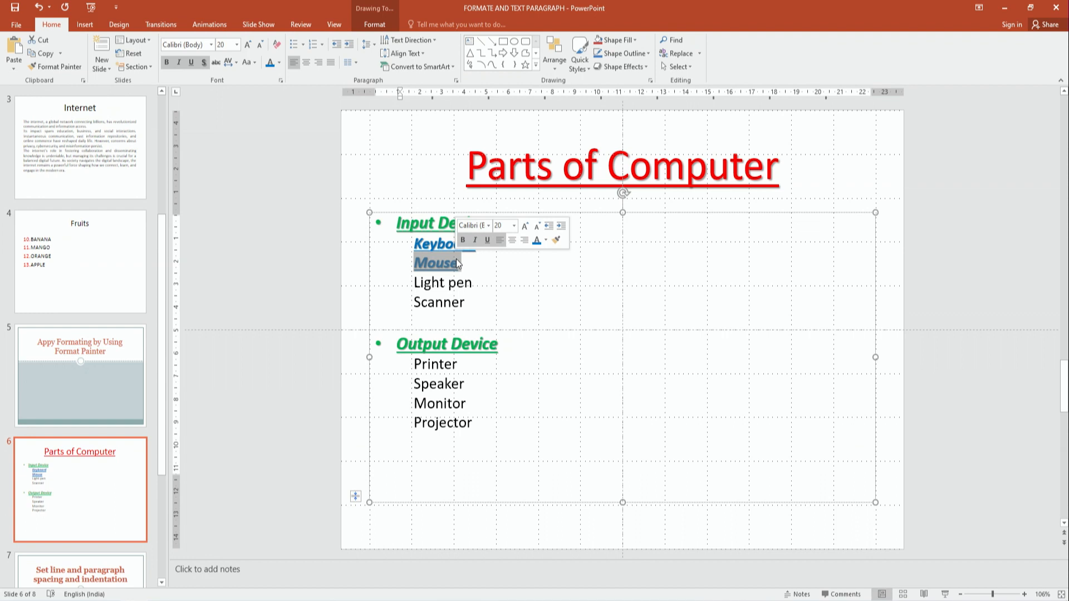
left_click(56, 67)
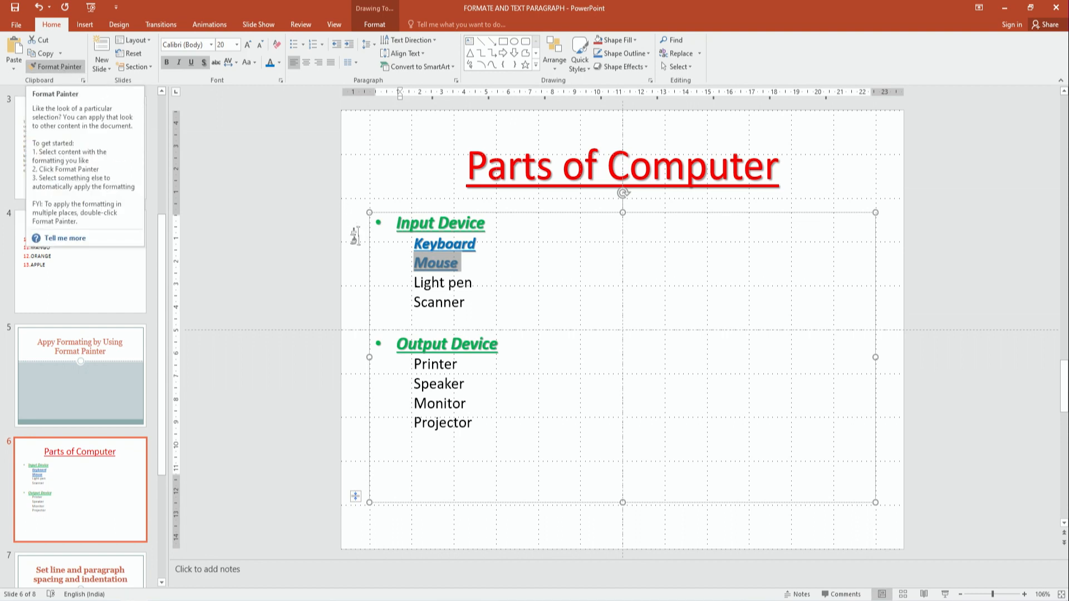
left_click_drag(407, 286, 472, 290)
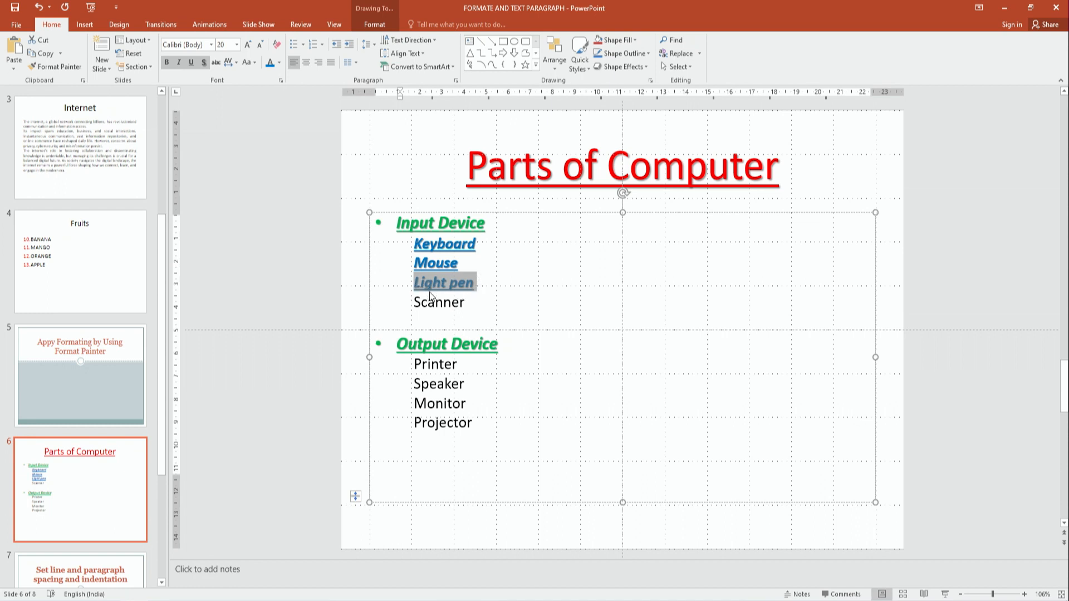
Copy the formatting of the "Light pen" item to the "Scanner" item with Format Painter
left_click(60, 67)
left_click_drag(412, 304, 495, 307)
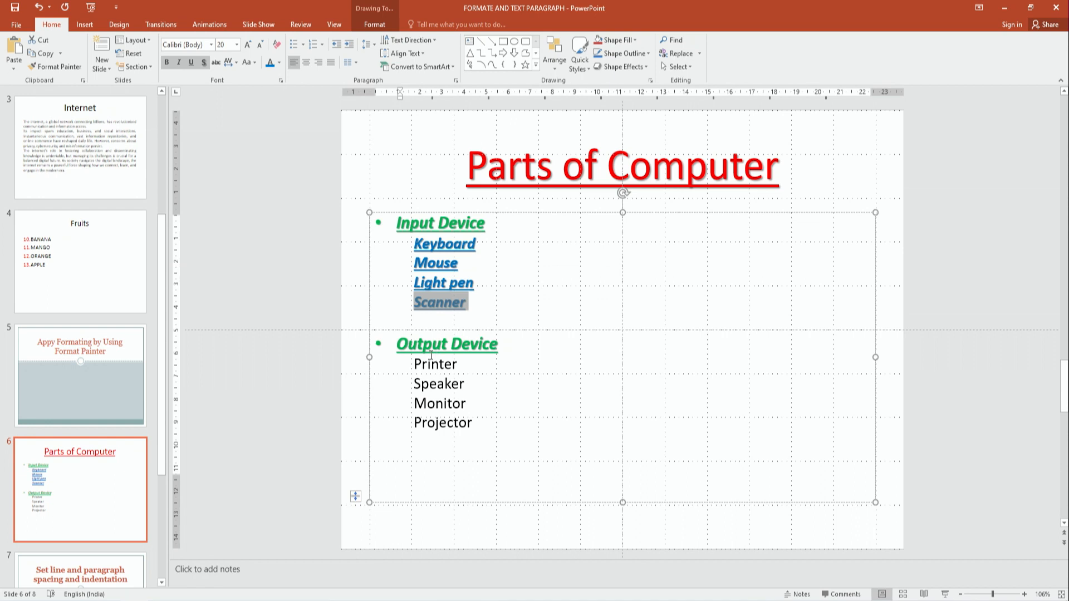
left_click(470, 316)
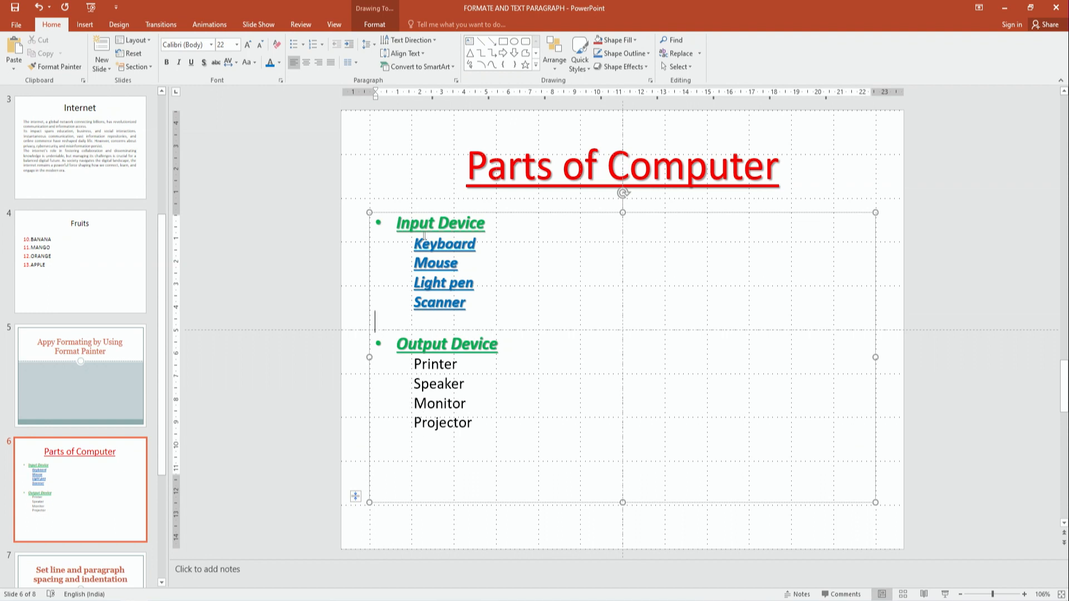
Copy the formatting of "Keyboard" to all four Output Device items, "Printer" through "Projector", in one pass with Format Painter
left_click_drag(411, 243, 476, 249)
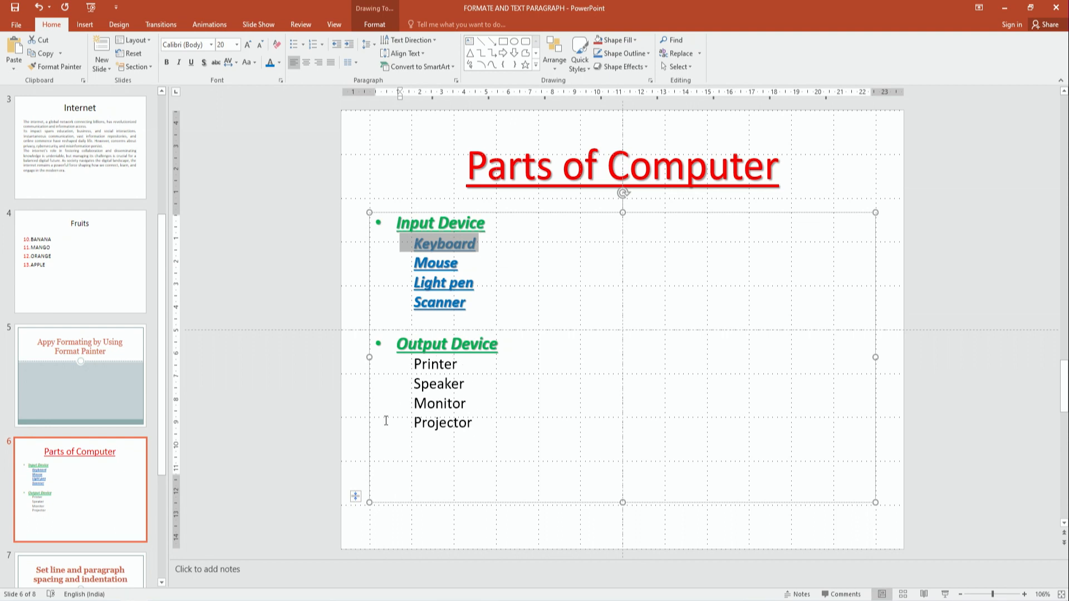
left_click_drag(414, 245, 482, 249)
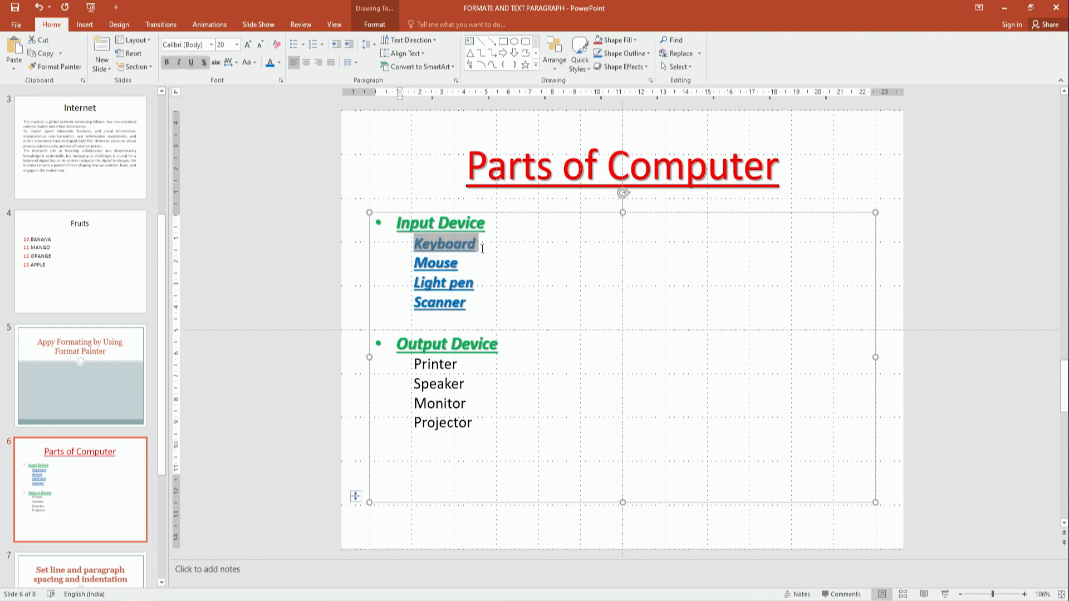
left_click(62, 66)
left_click_drag(412, 362, 474, 424)
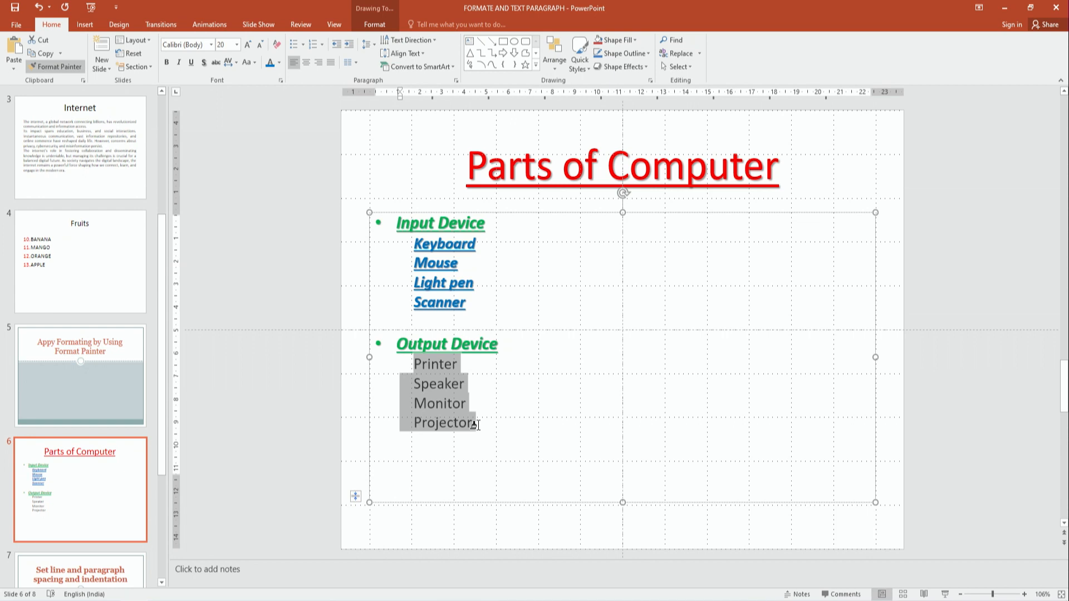
left_click_drag(475, 424, 475, 425)
left_click(457, 480)
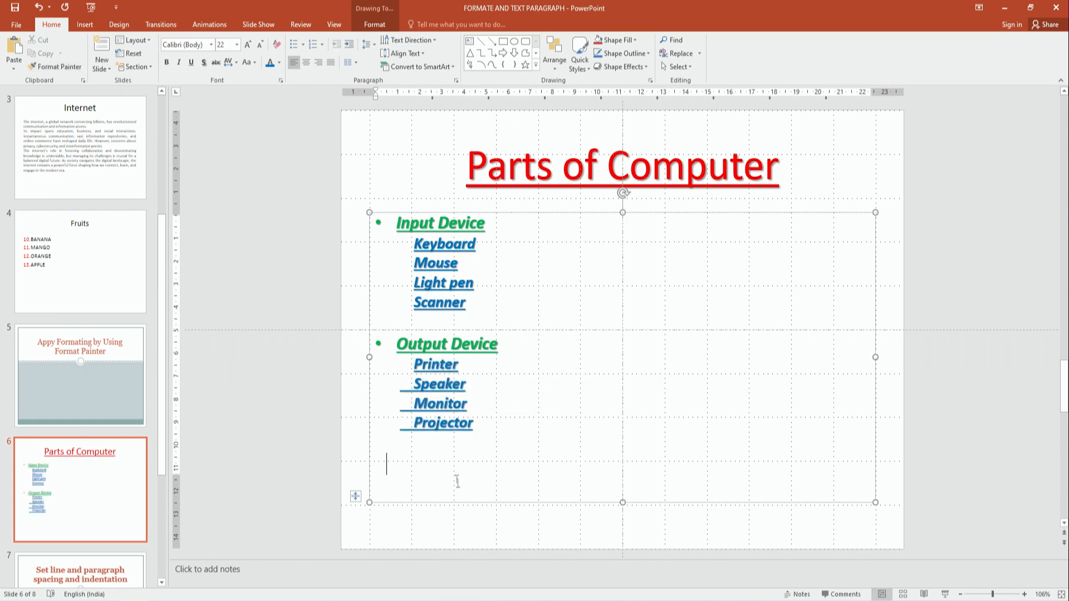